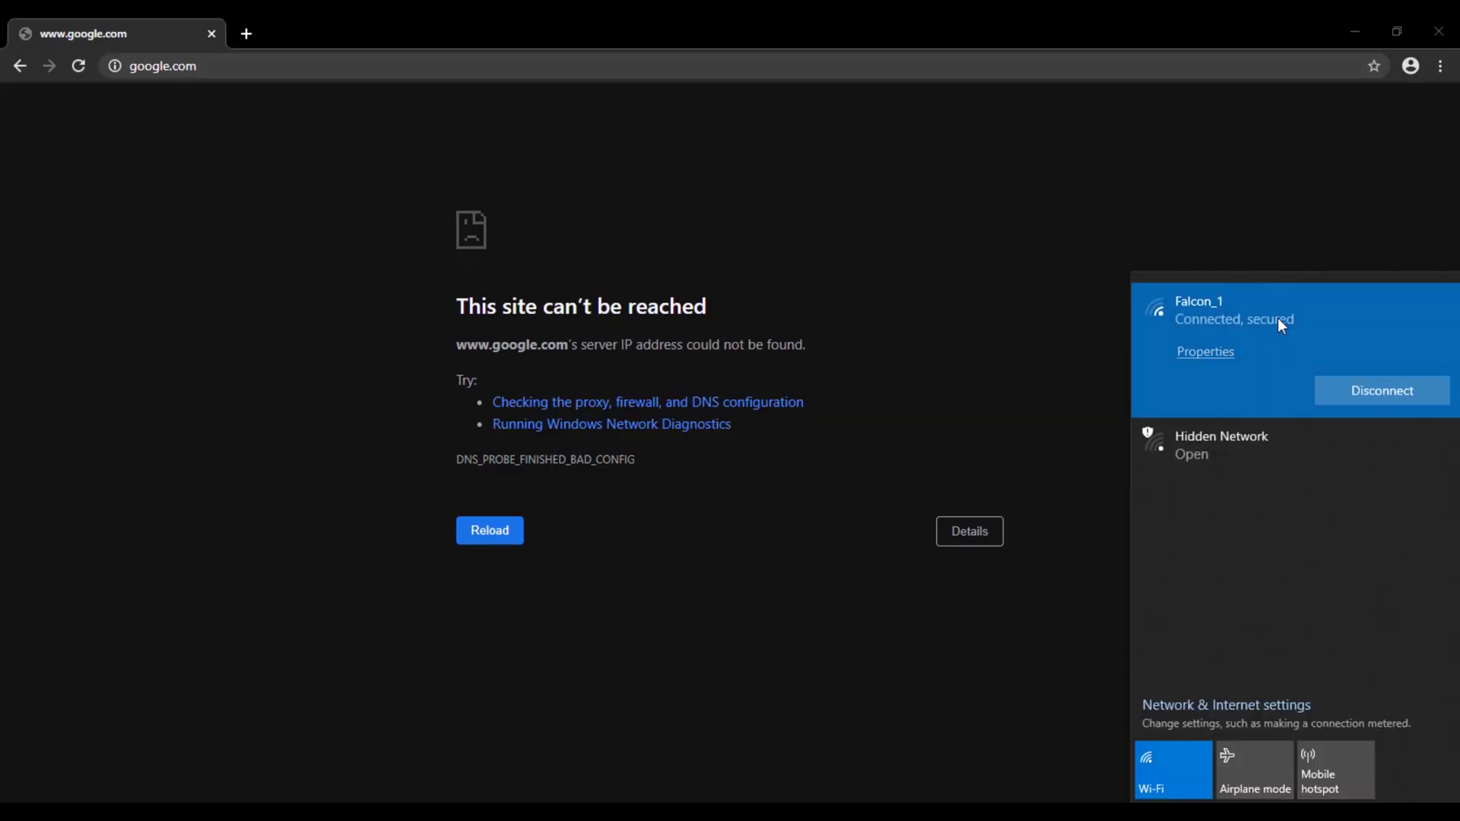
Retry google.com and load facebook.com in a new tab; both still fail with the DNS error
left_click(45, 62)
left_click(79, 66)
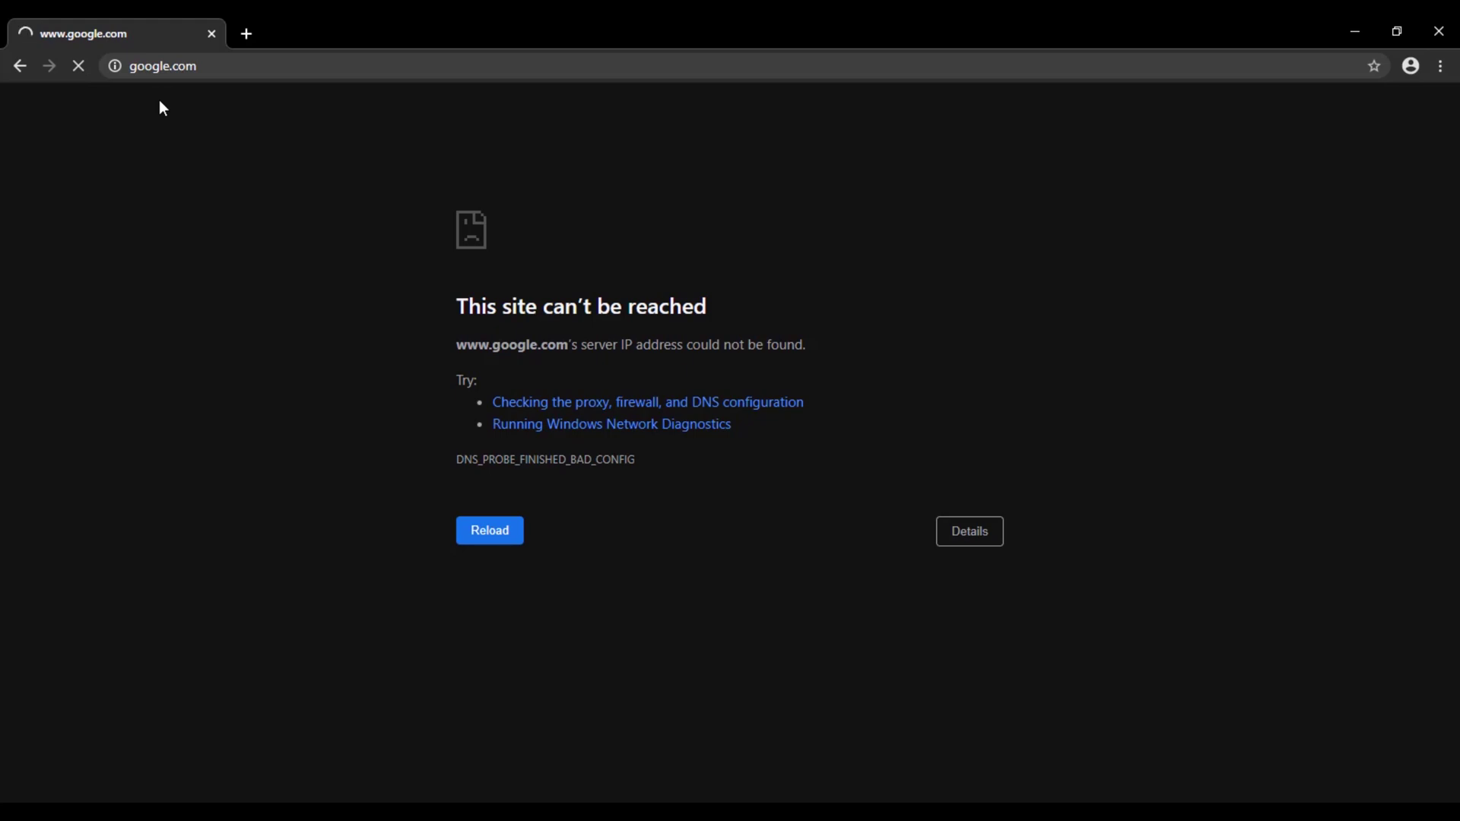
left_click(245, 33)
type("face")
left_click(233, 101)
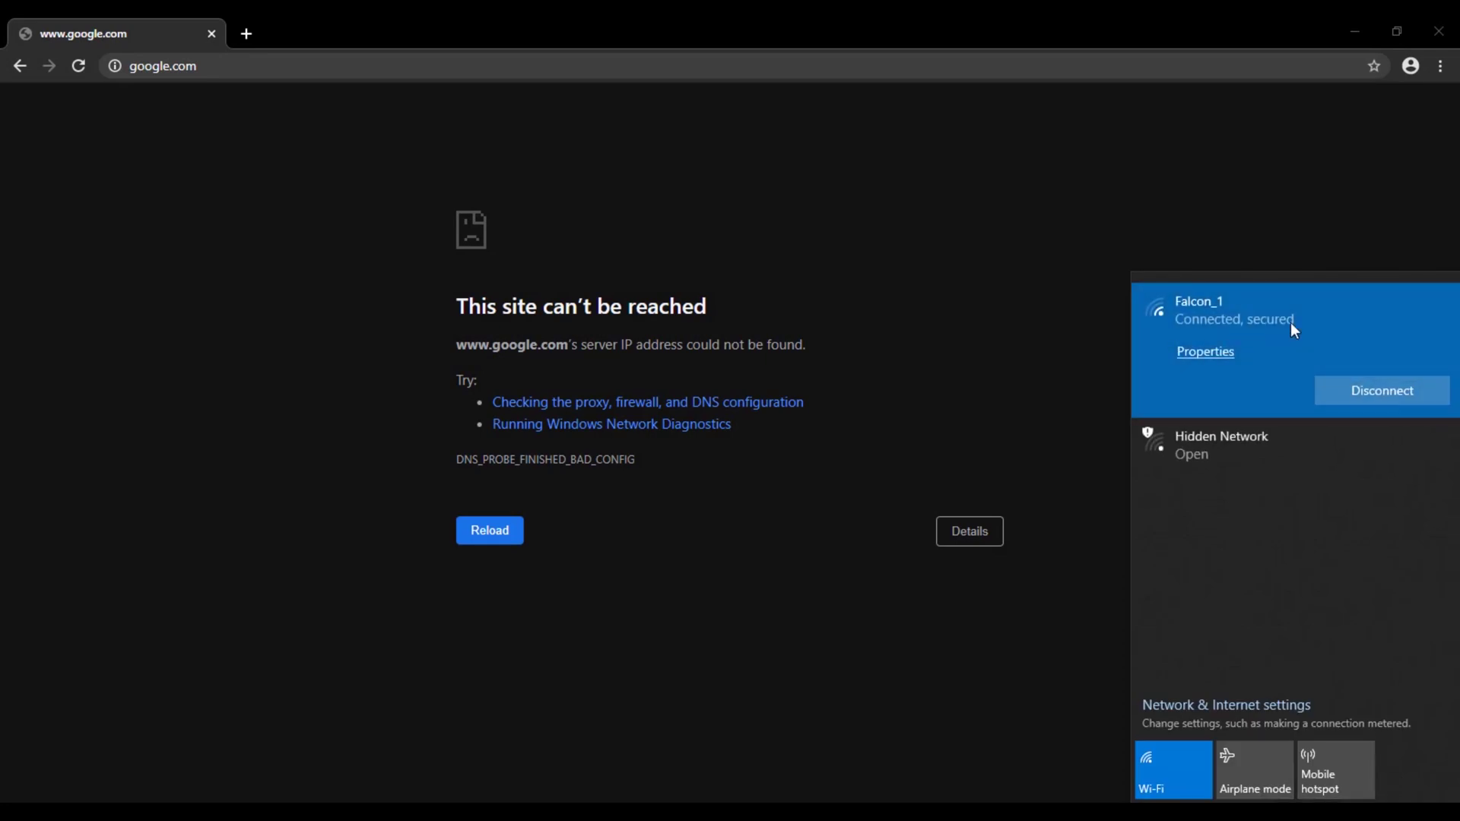
Reload google.com again, then reach the adapter list through Control Panel's Network and Sharing Center
left_click(214, 66)
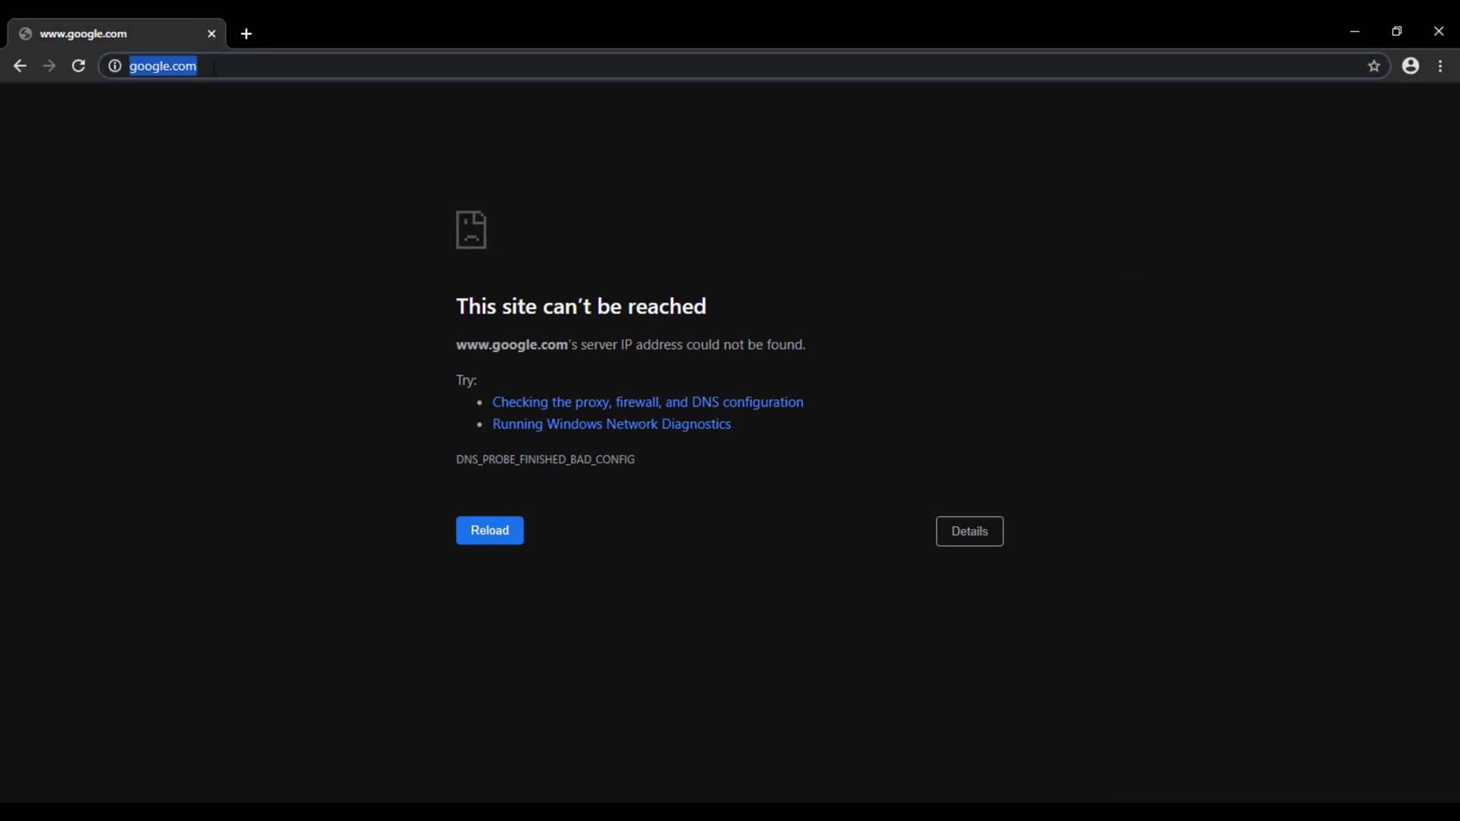
left_click(78, 67)
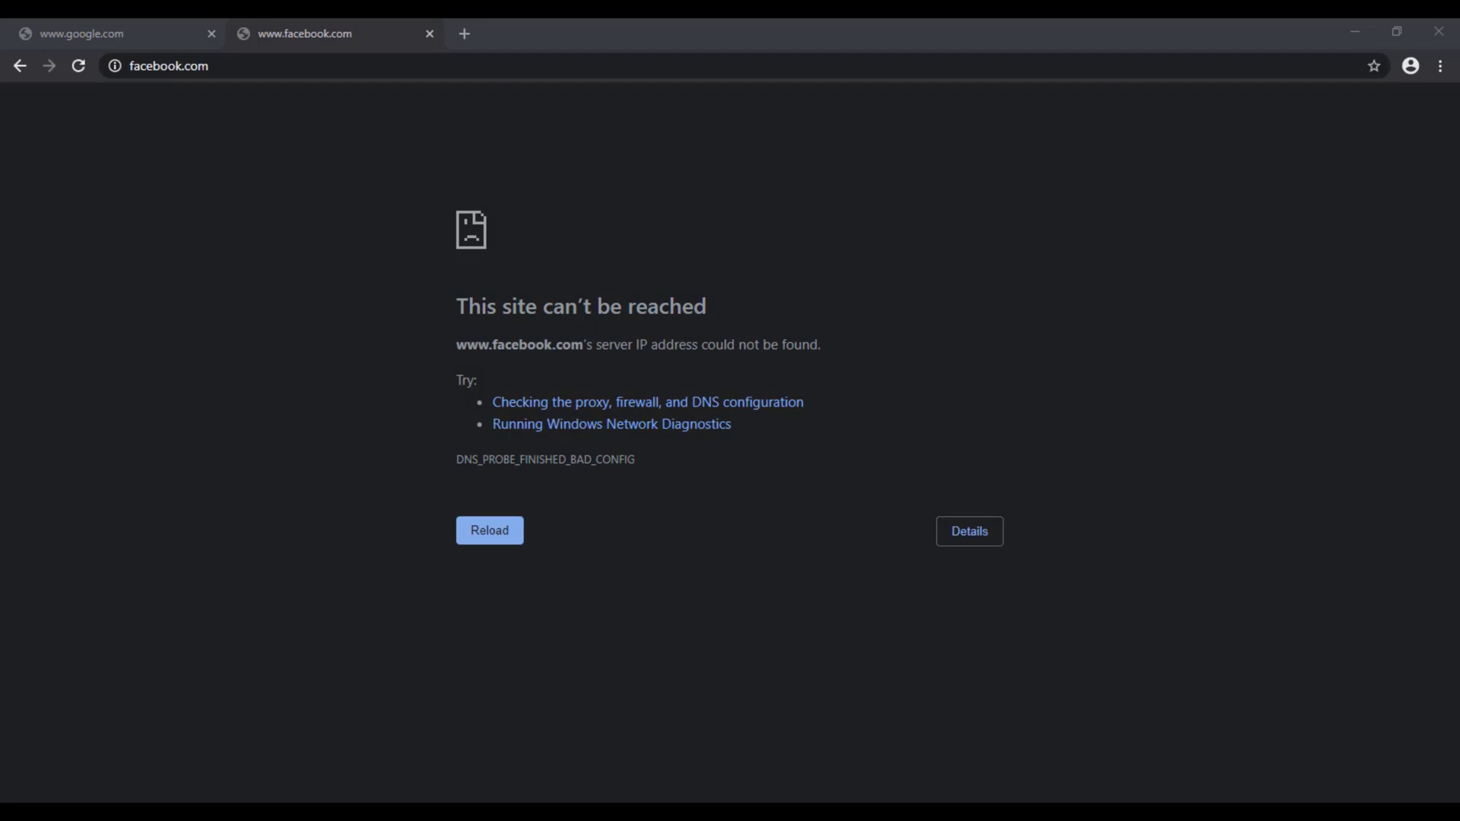
key("super")
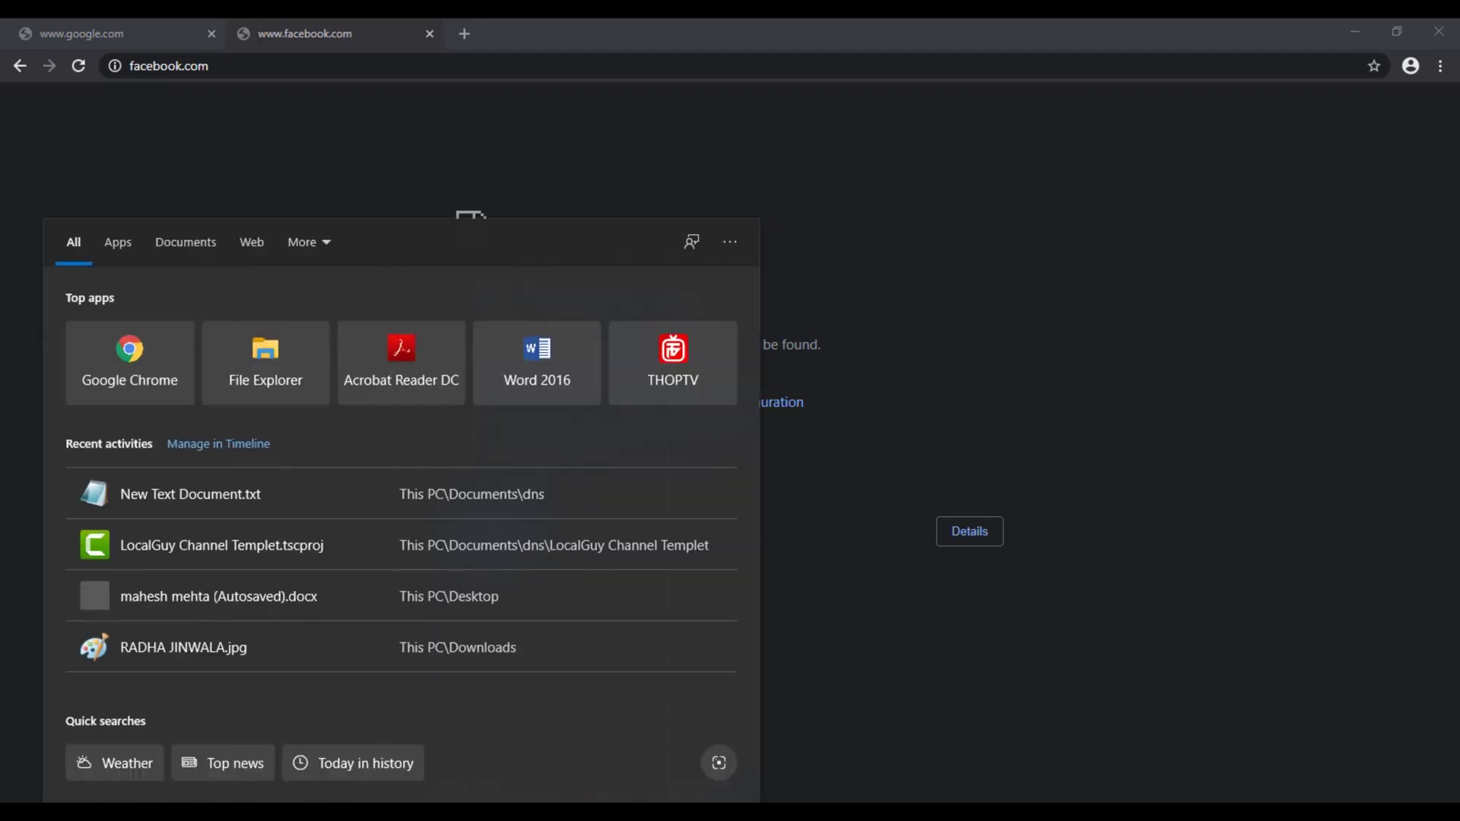
type("control")
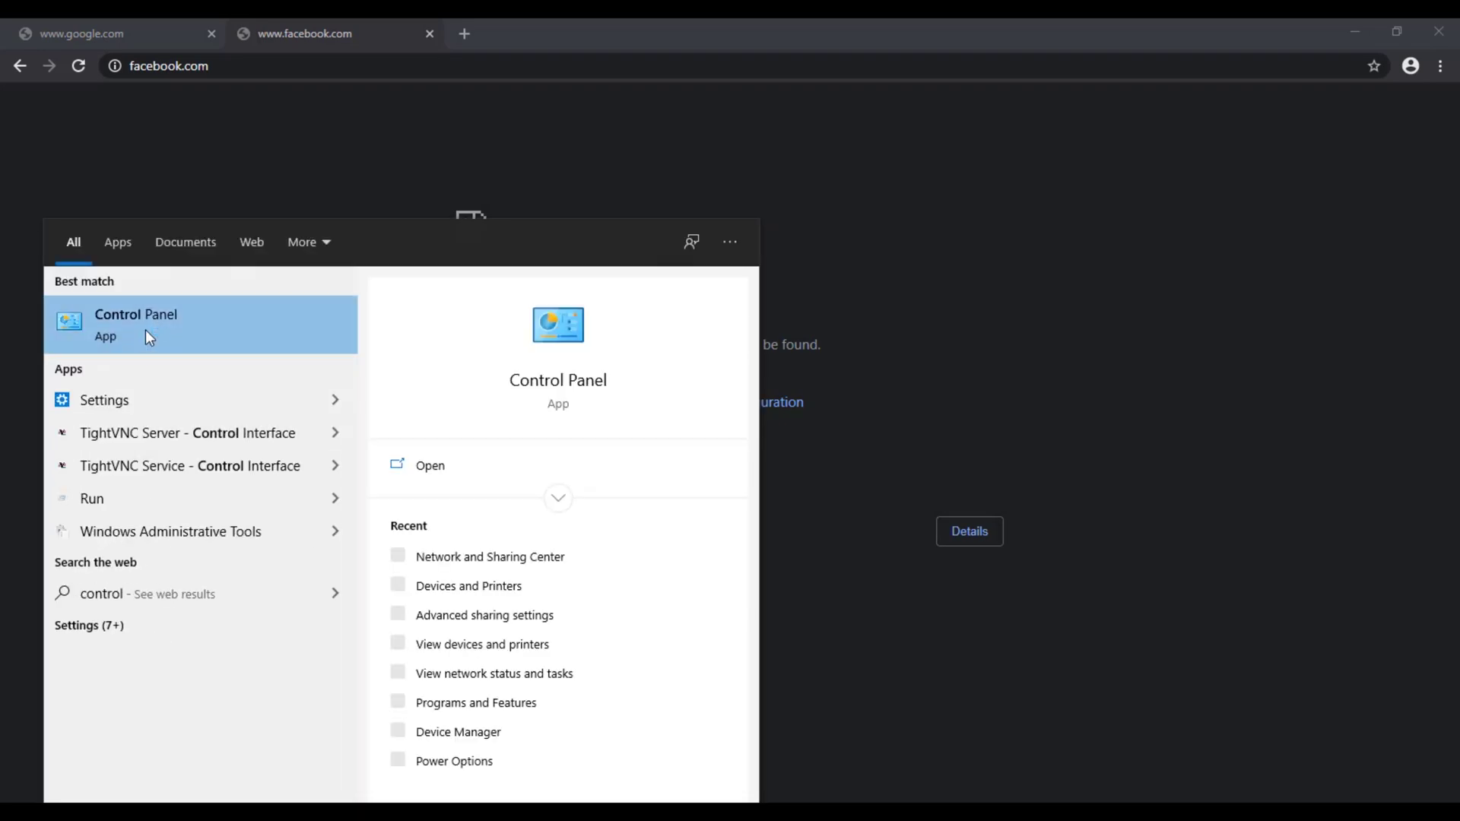
left_click(144, 330)
left_click(575, 429)
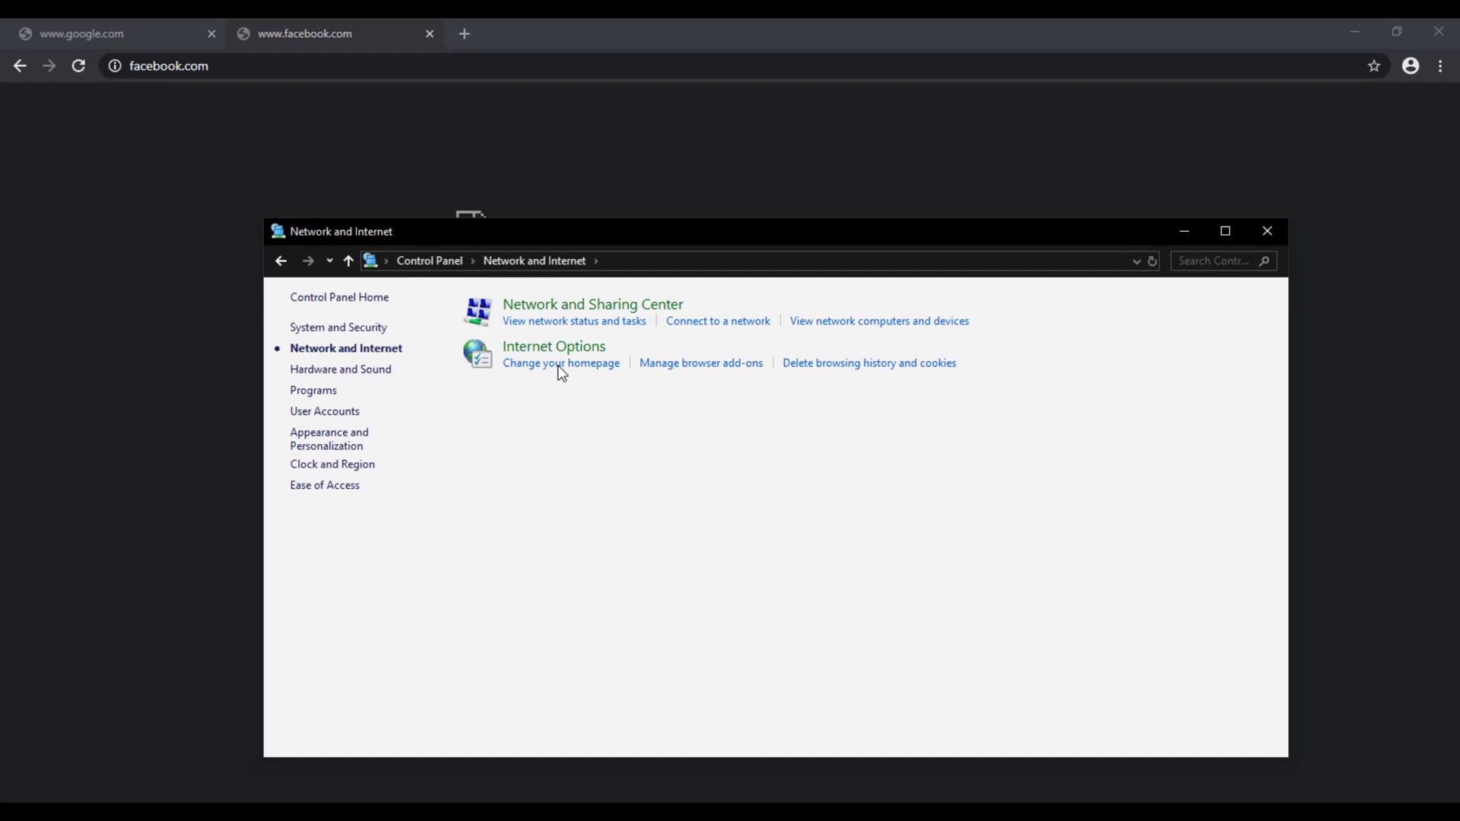
left_click(528, 338)
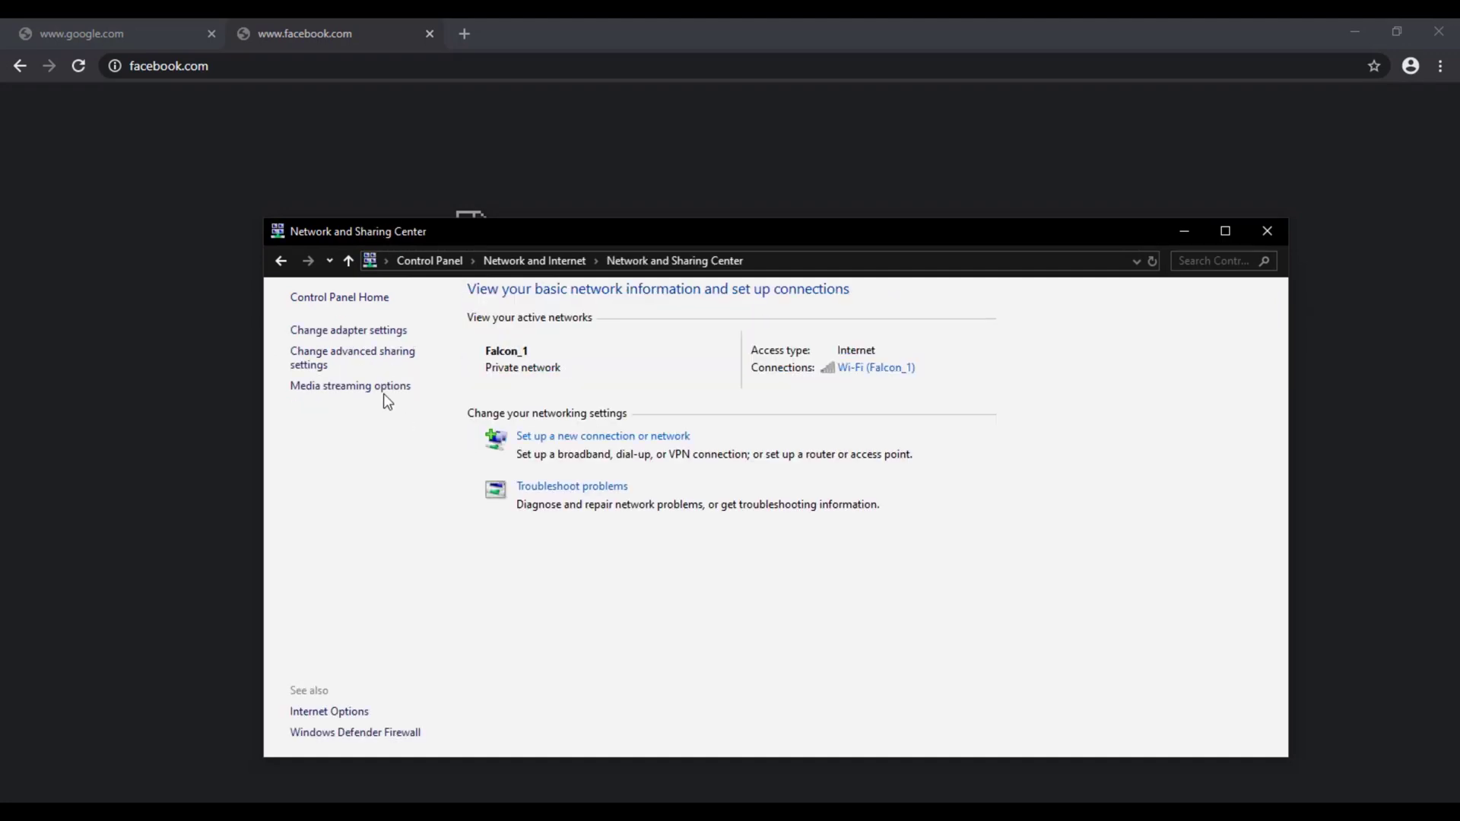
left_click(352, 333)
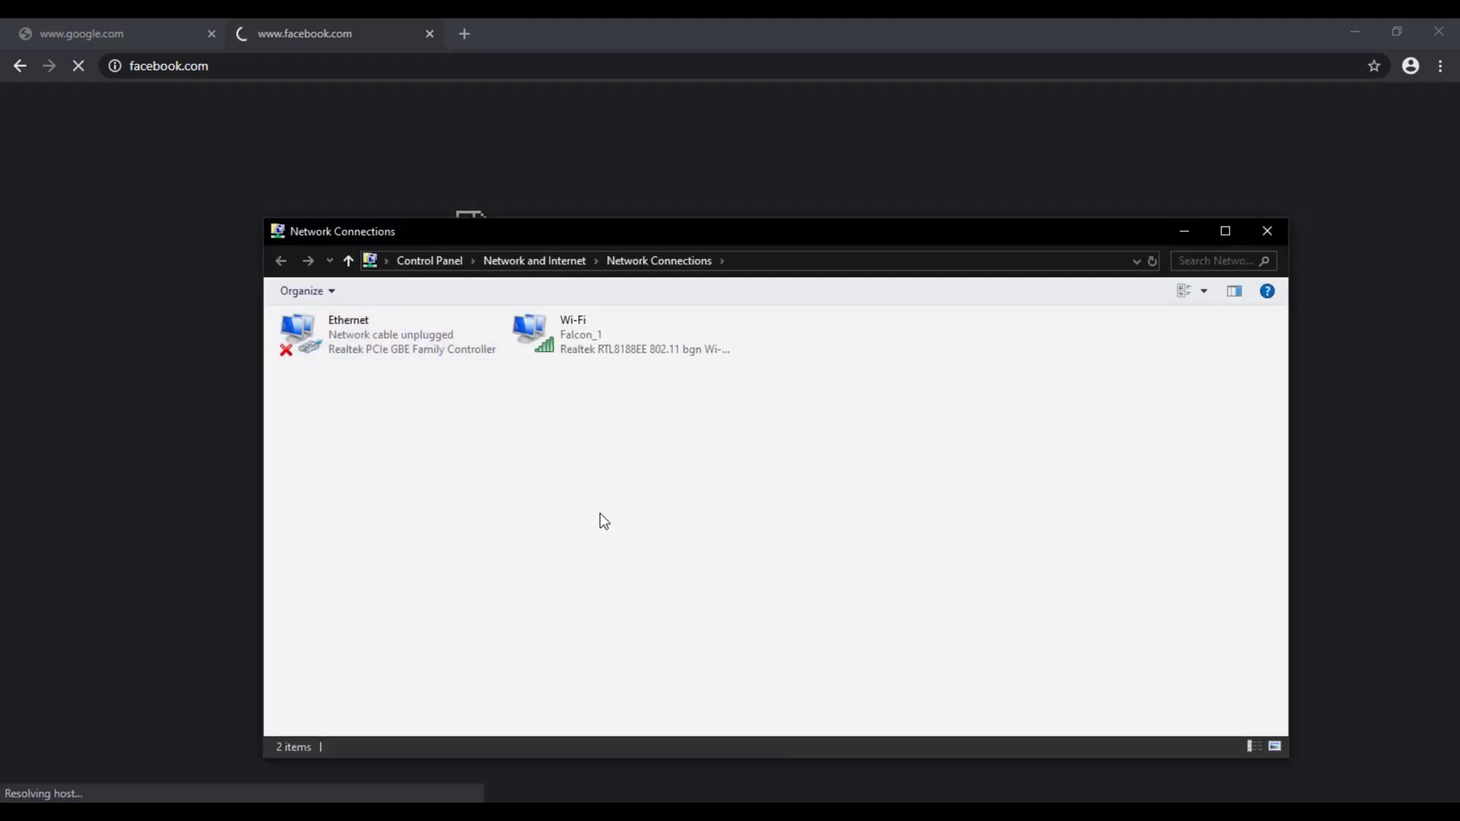
Close those windows and reopen Network Connections by searching 'view net'
left_click(1267, 232)
left_click(1267, 231)
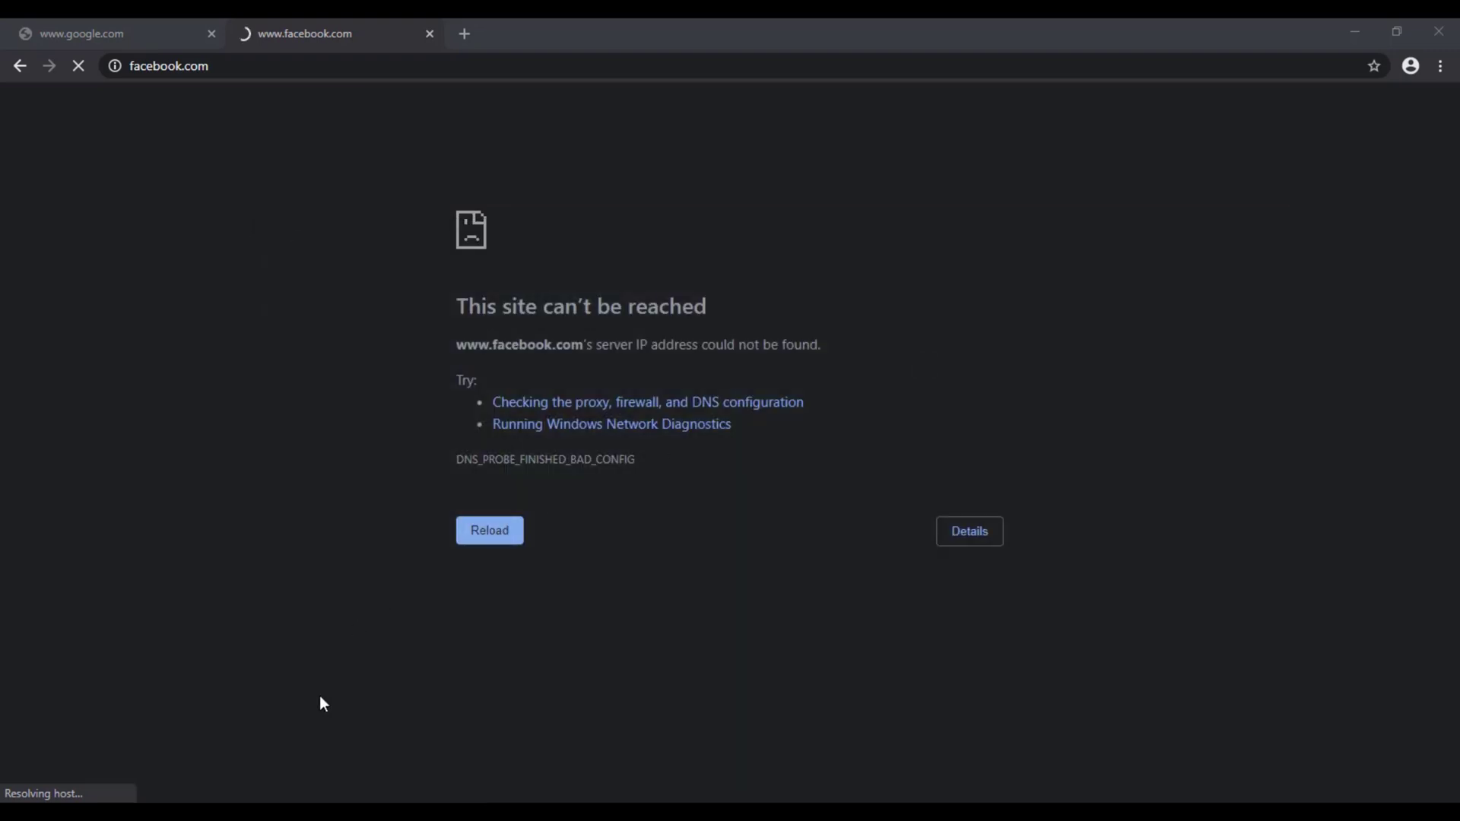
key("super")
type("view net")
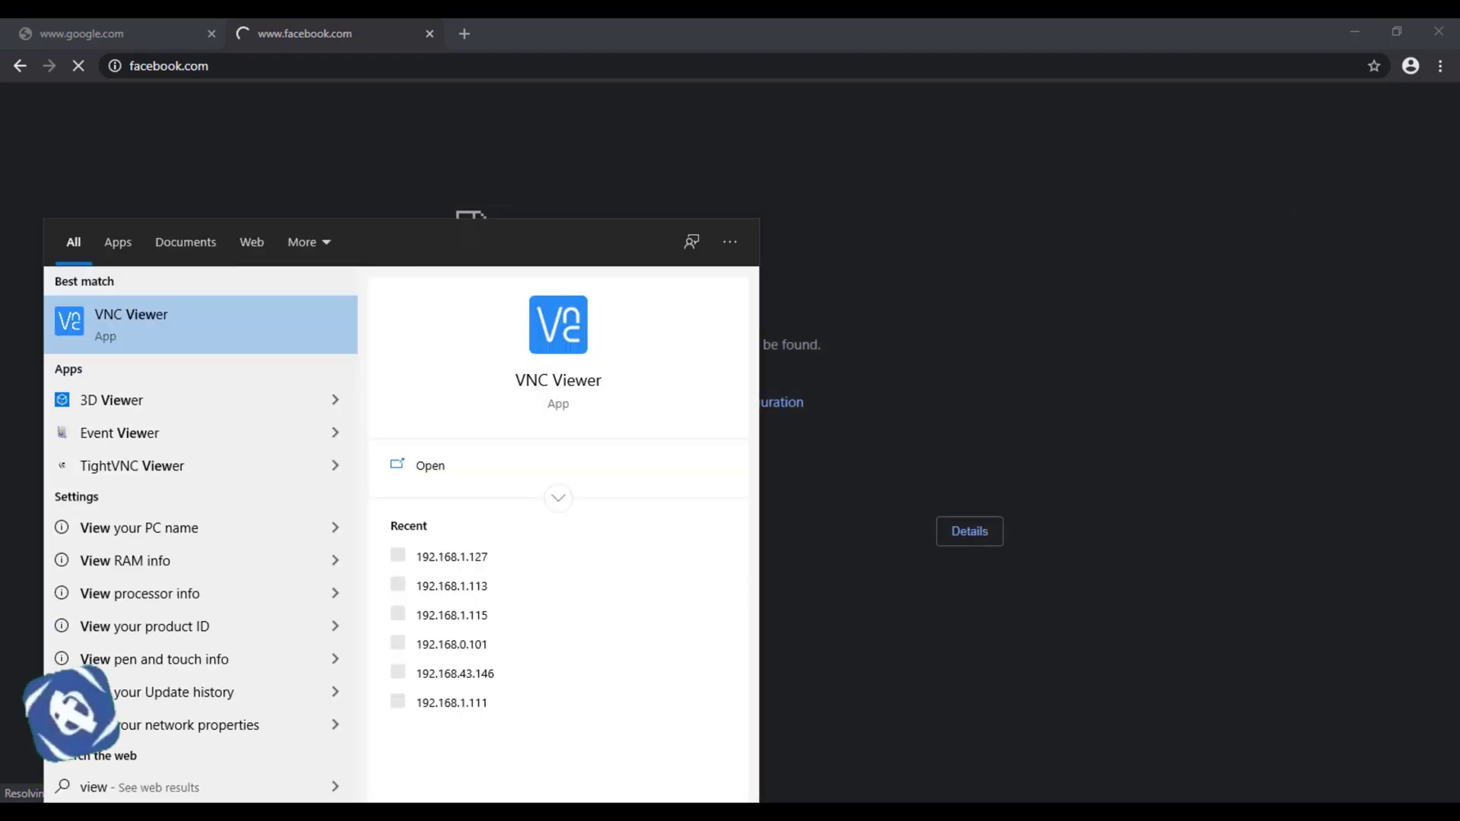
left_click(240, 337)
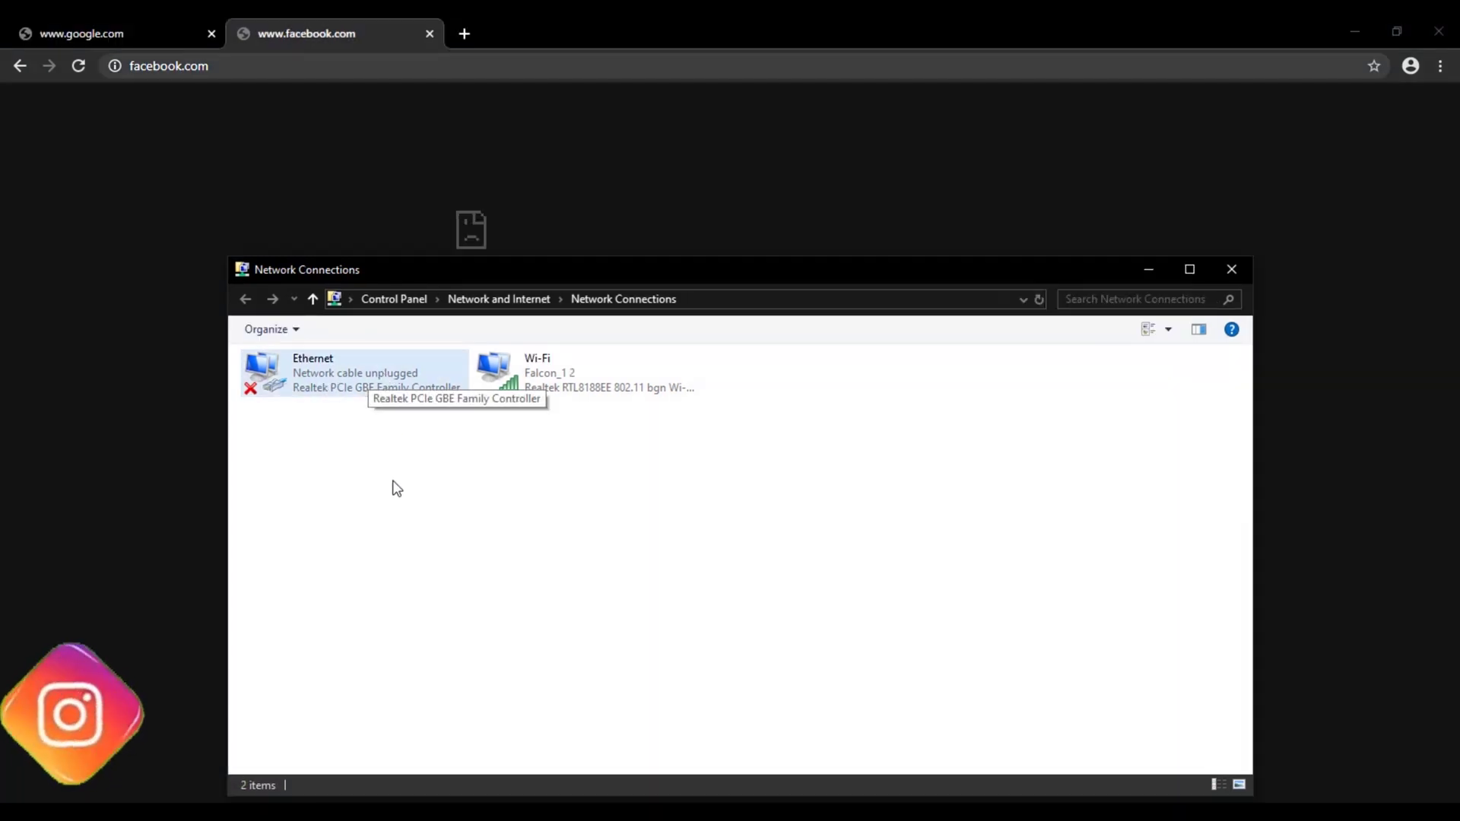
right_click(365, 374)
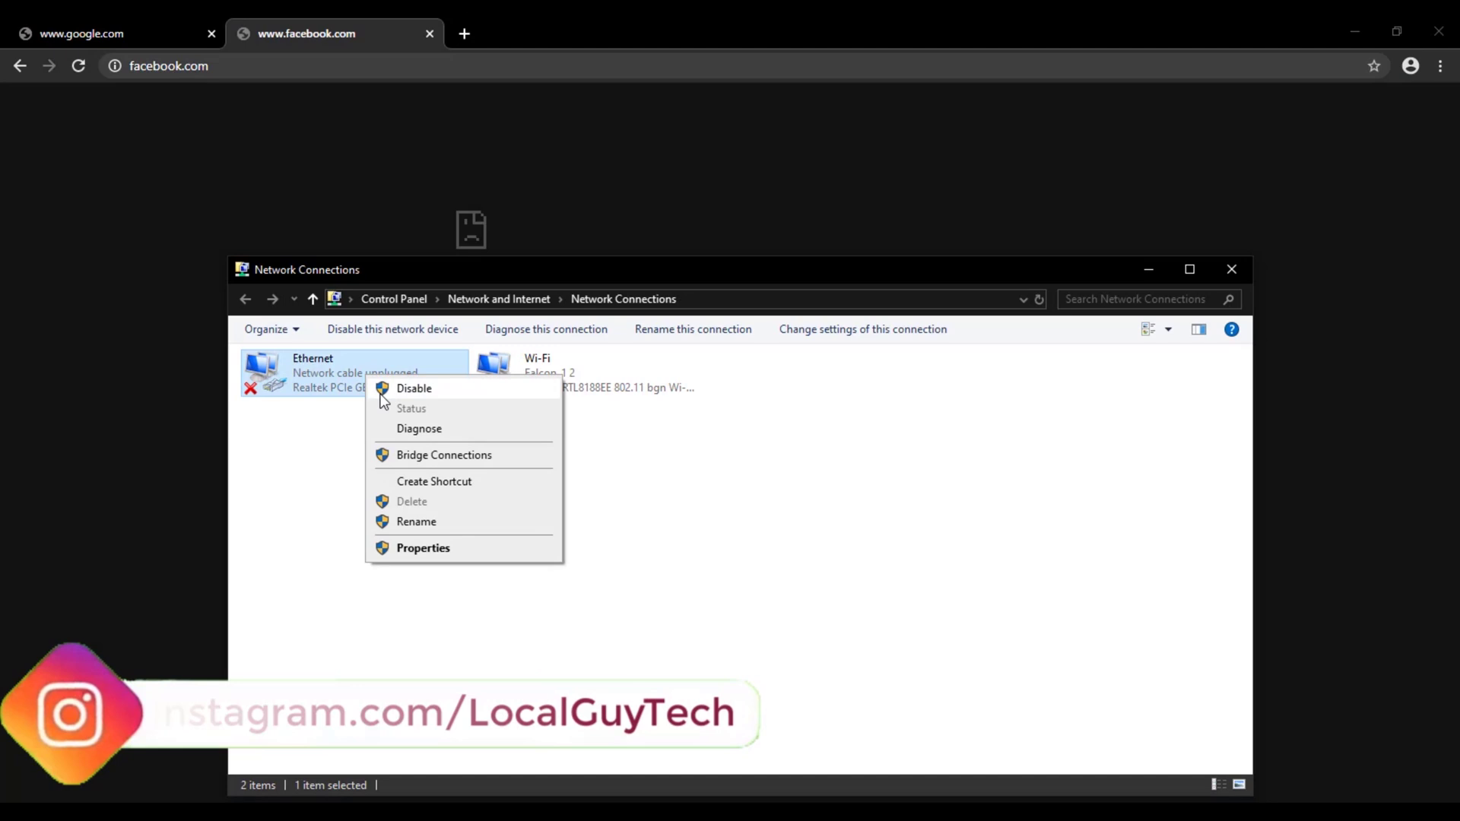
left_click(382, 392)
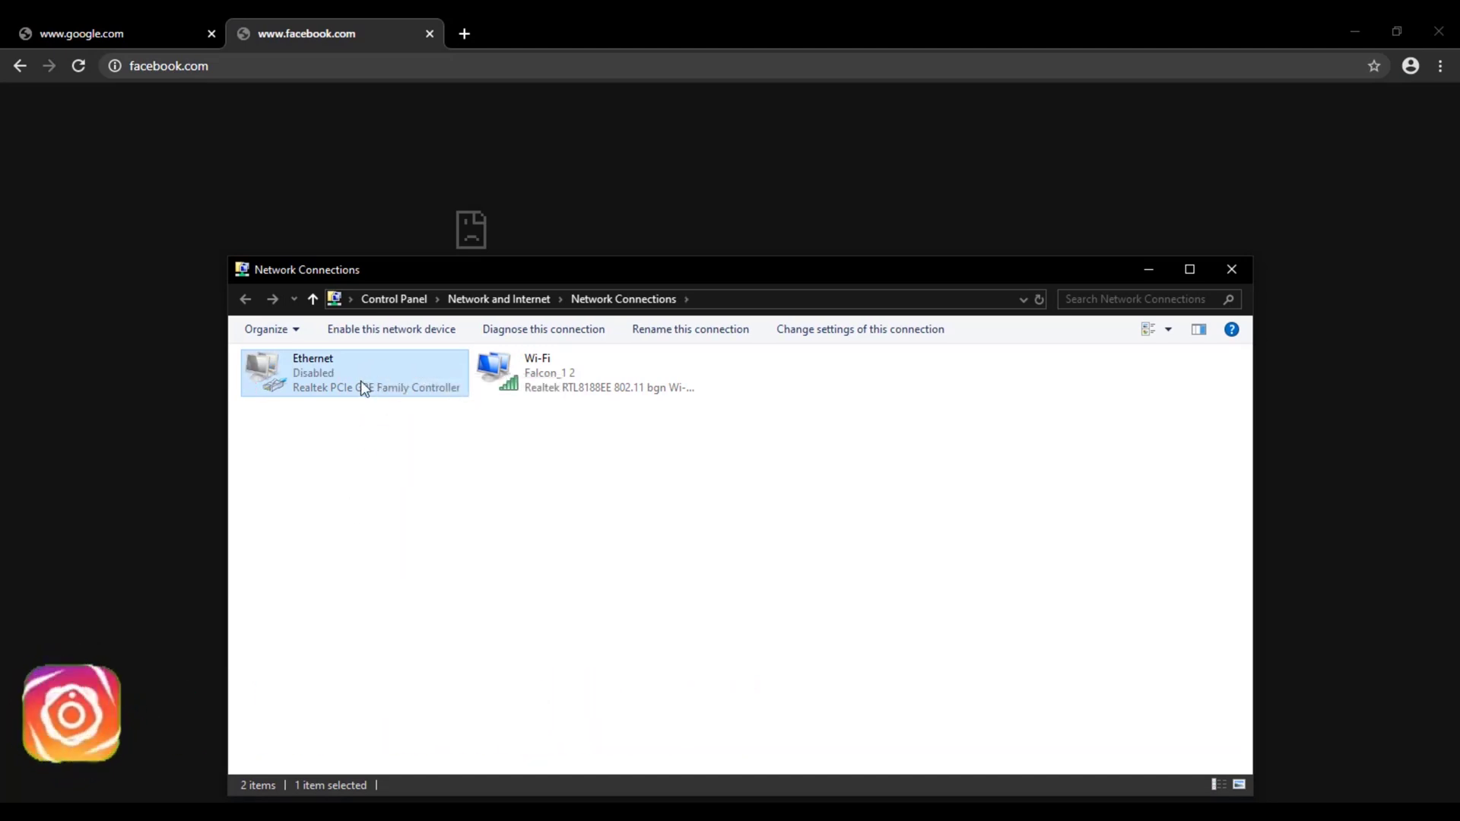
right_click(361, 383)
left_click(403, 395)
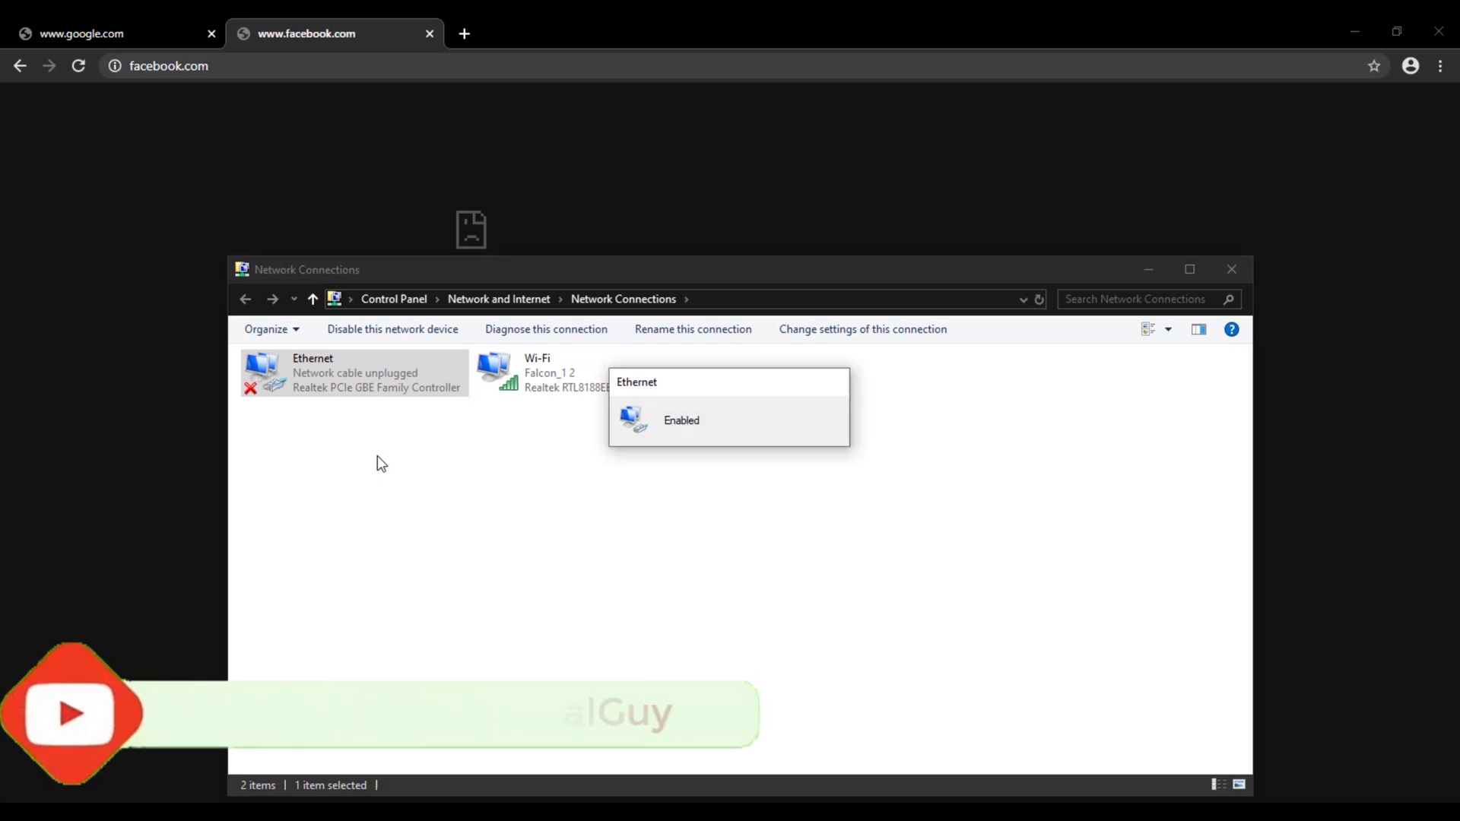
left_click(545, 379)
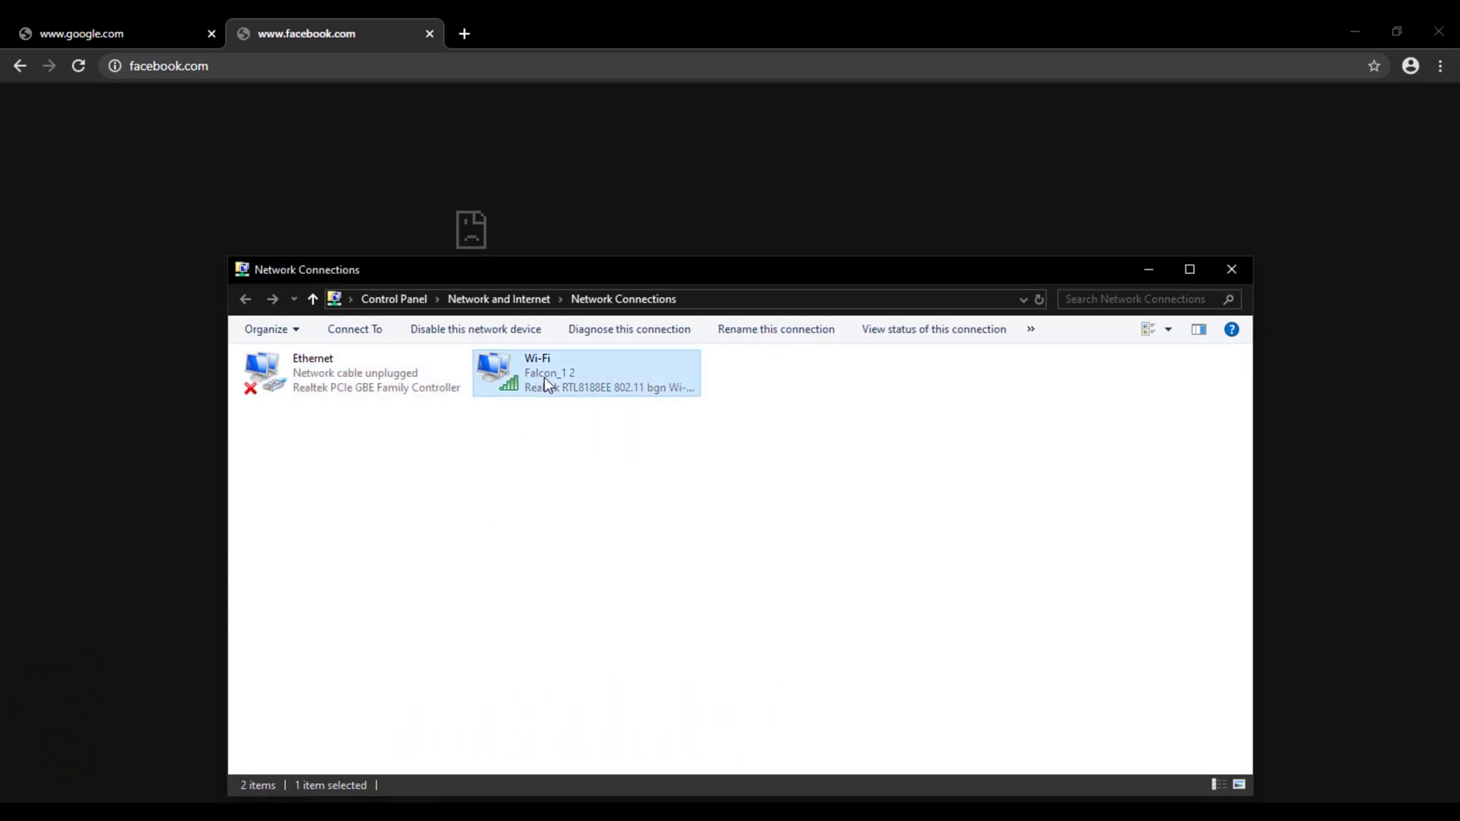
right_click(546, 378)
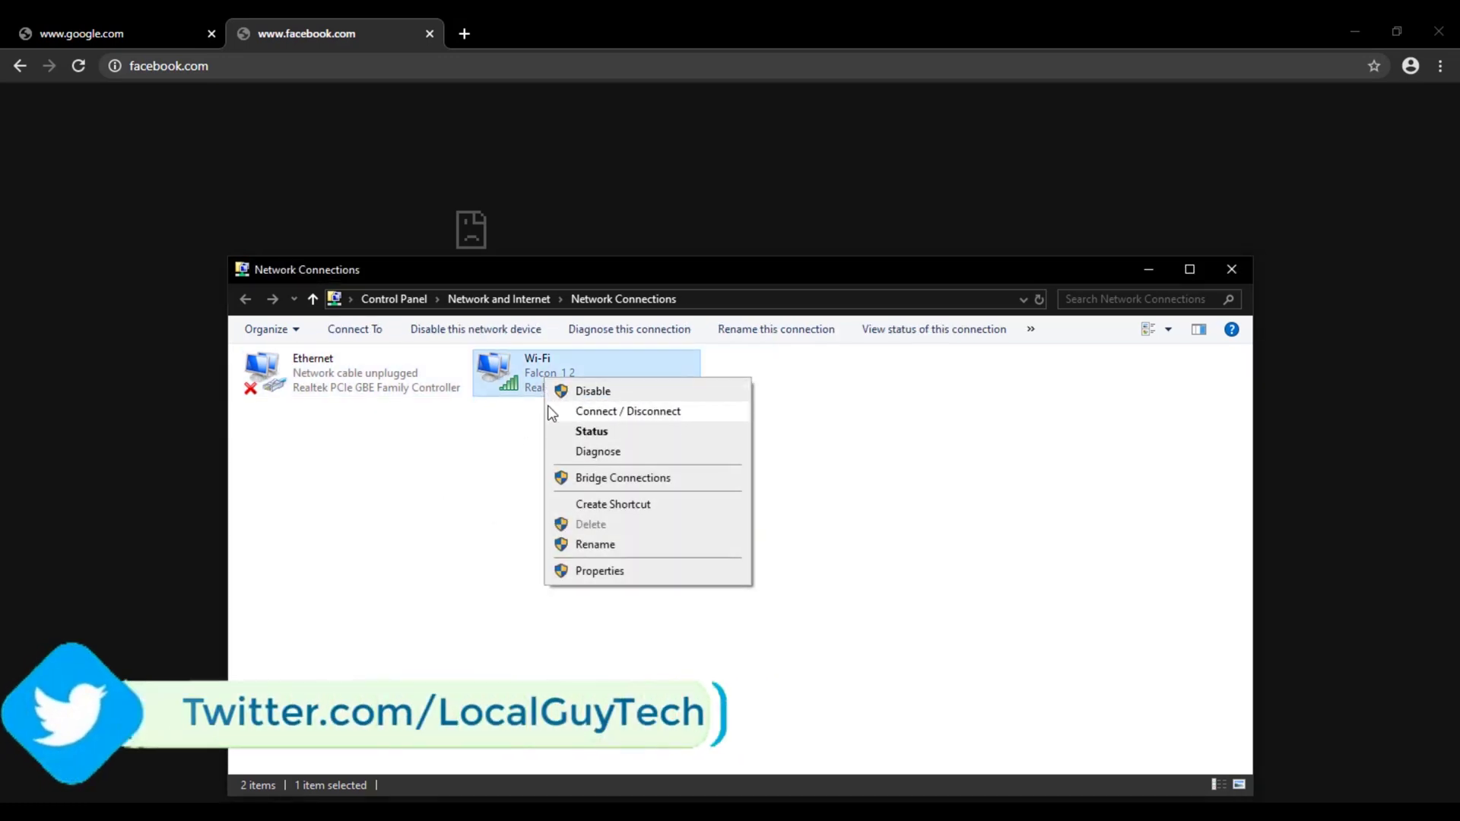
left_click(517, 413)
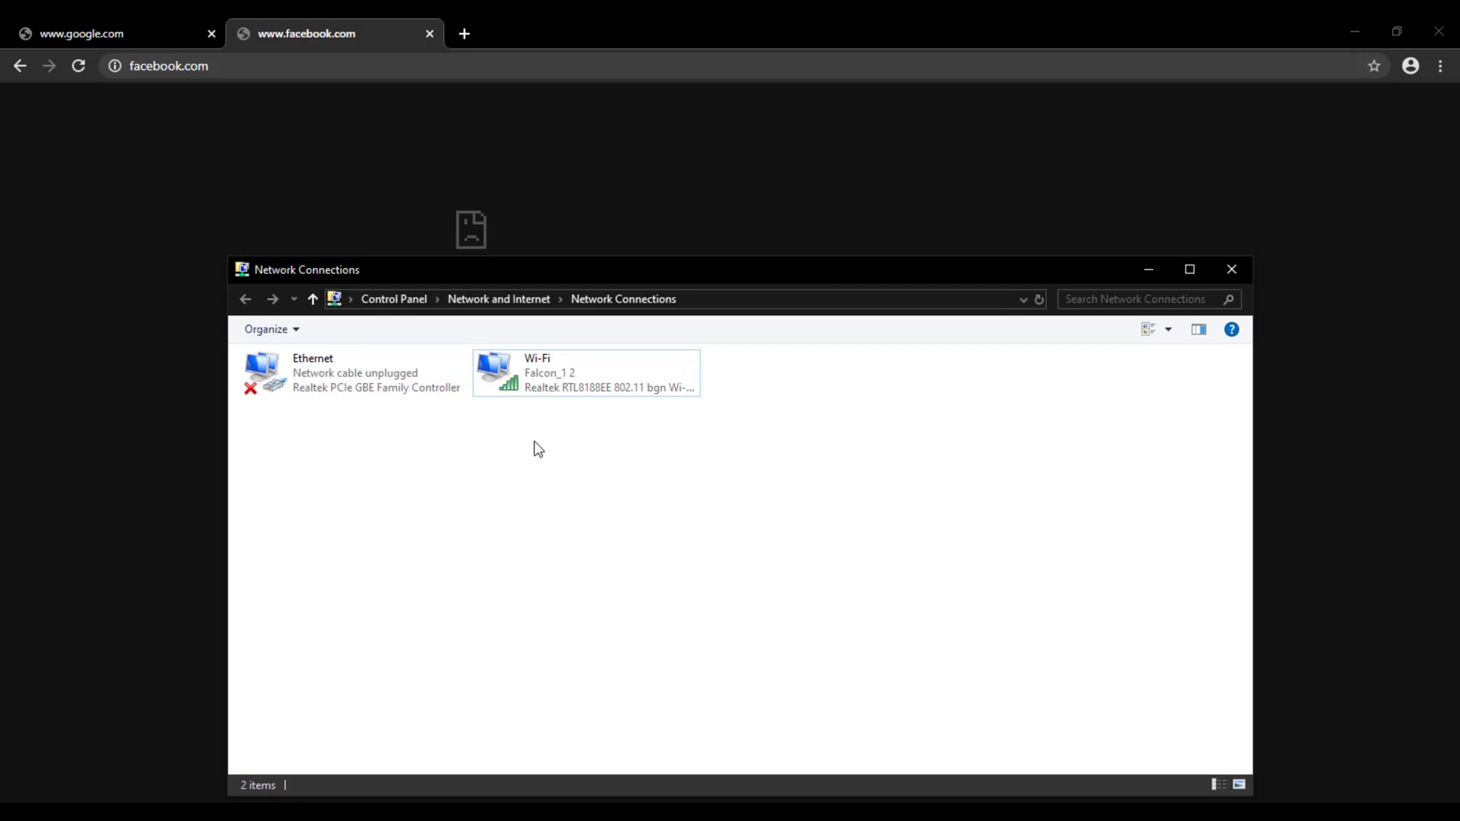
Run Diagnose on the Wi-Fi adapter from its context menu
right_click(554, 364)
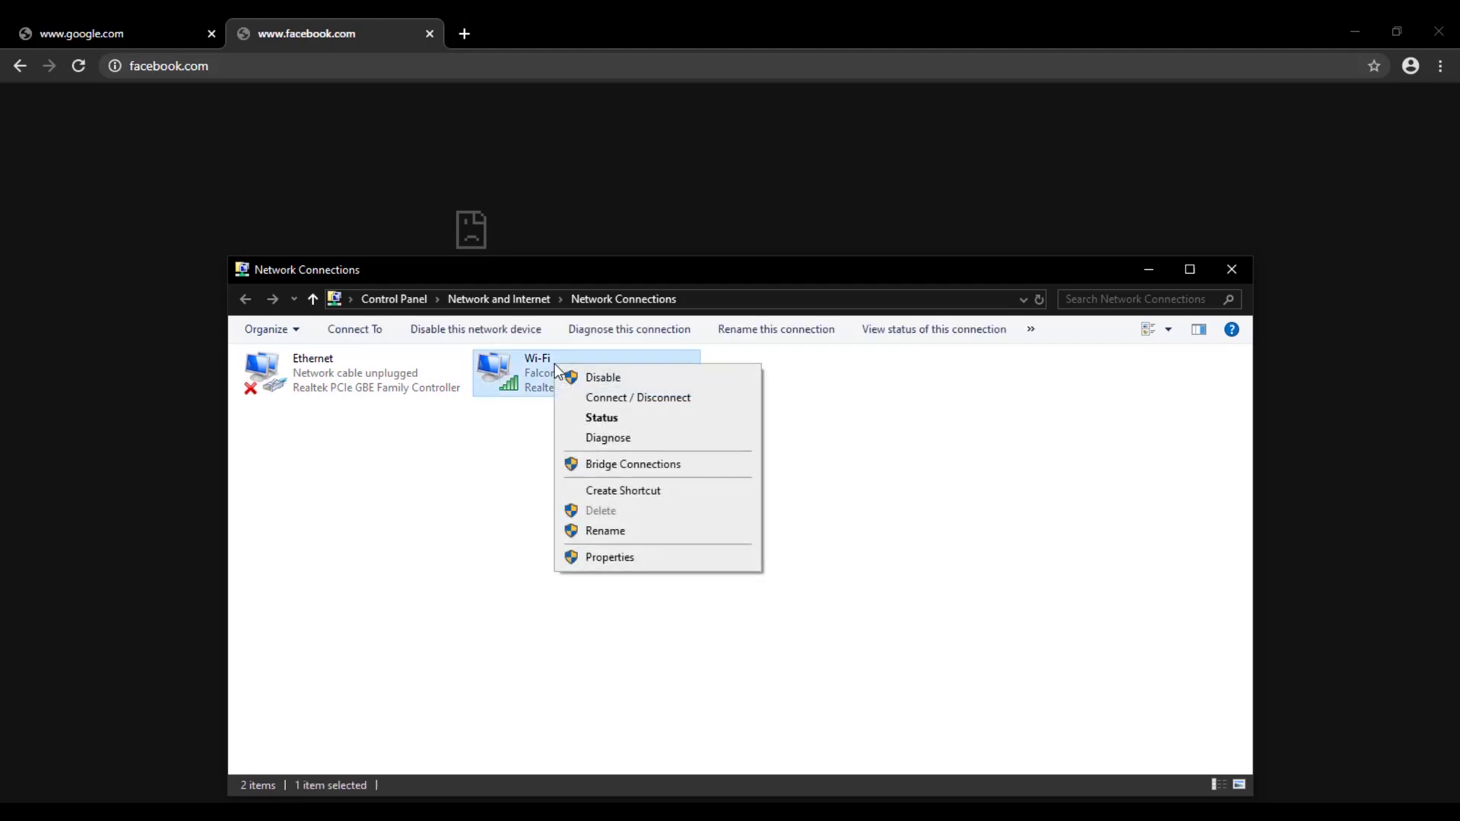
left_click(595, 441)
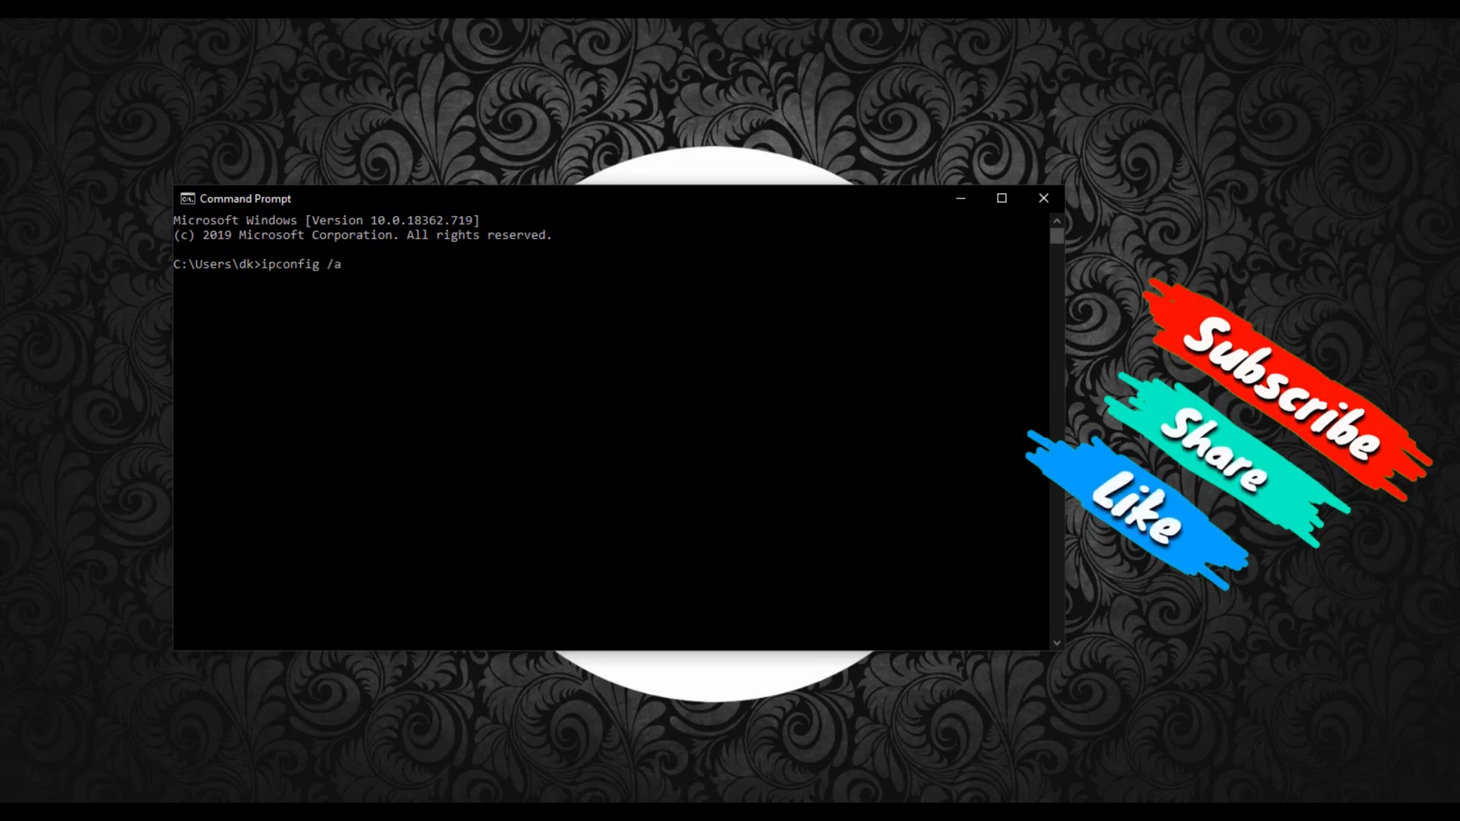
Run ipconfig /all and highlight the Wi-Fi adapter heading and its DNS server lines
key("Return")
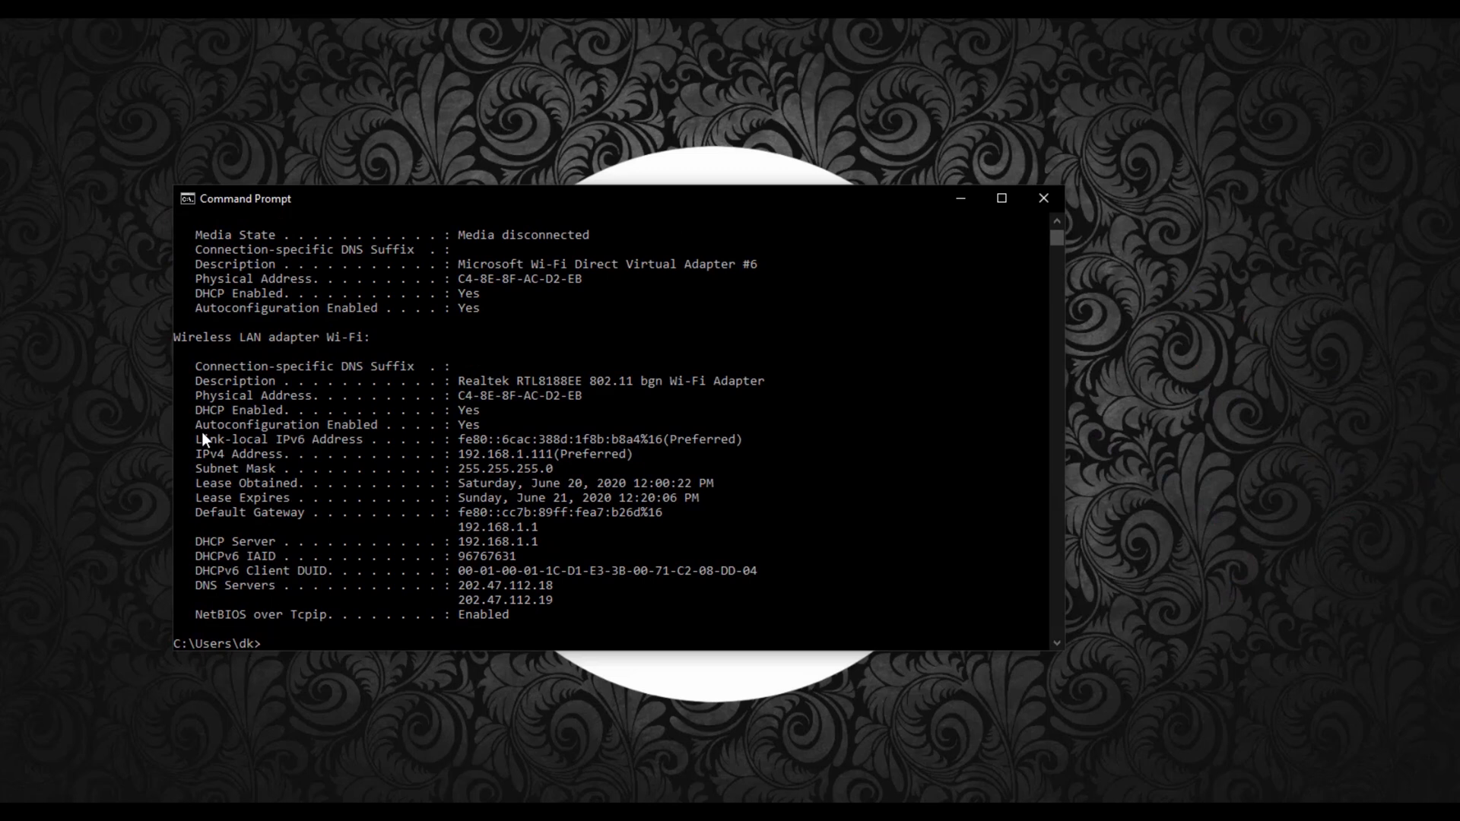
left_click_drag(176, 341, 362, 339)
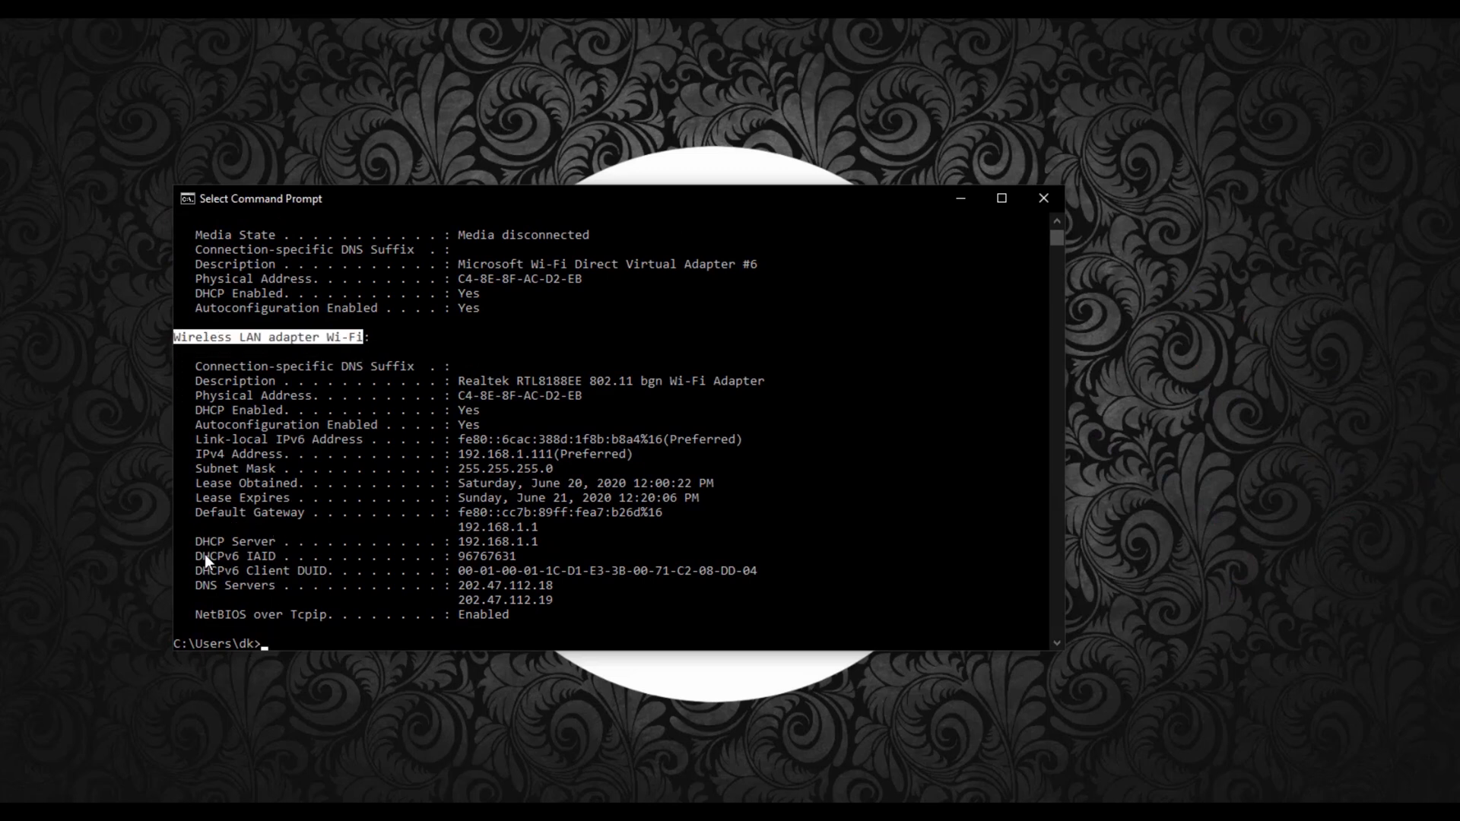
left_click_drag(190, 587, 553, 603)
left_click(550, 596)
Ping the DNS servers 202.47.112.18 and 202.47.112.19
type("ping")
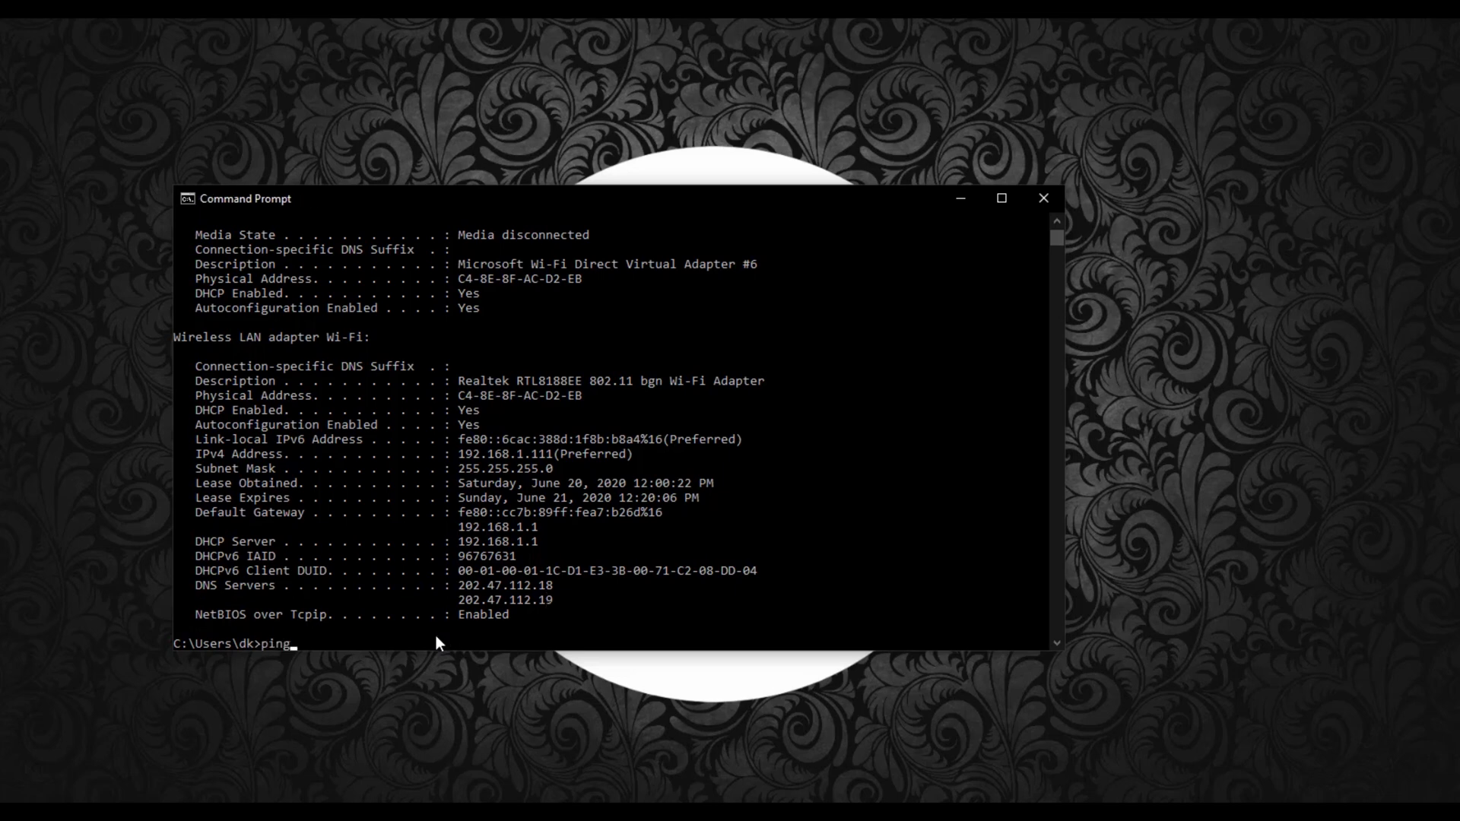
type(" 202.47.112.18")
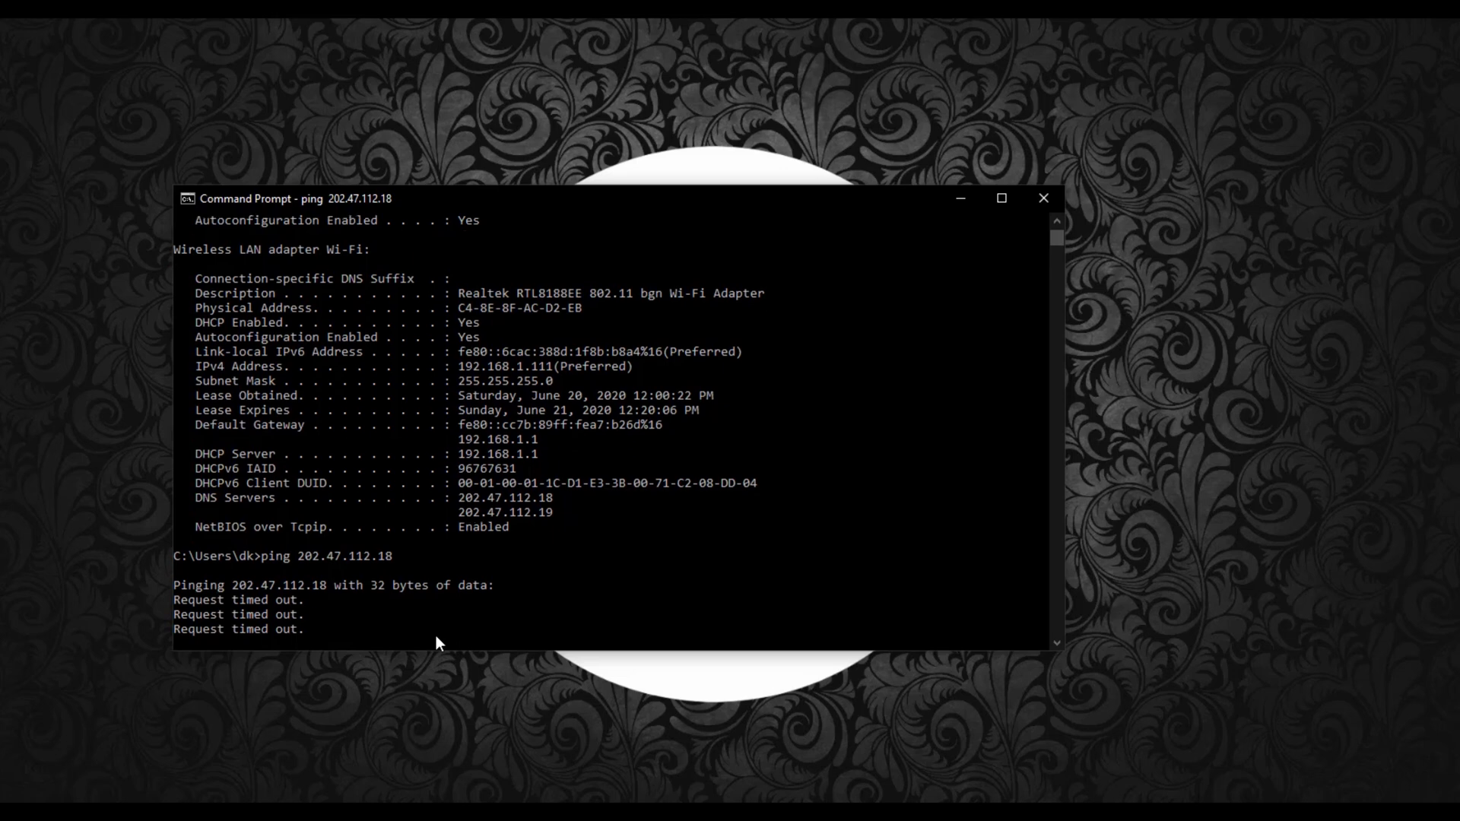
type("ping 202.47.112.19")
key("Return")
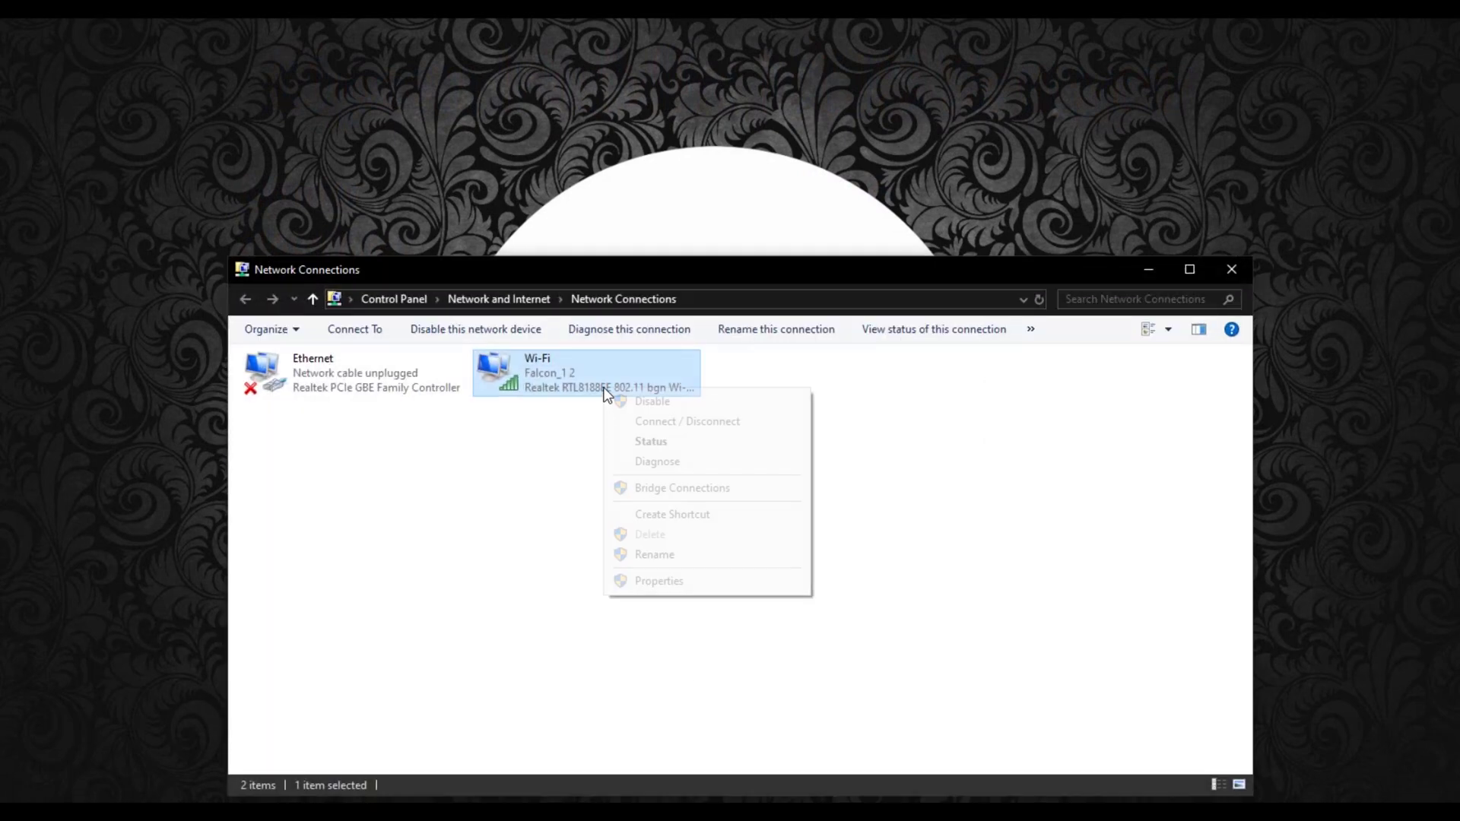
In the Wi-Fi adapter's TCP/IPv4 properties, manually enter DNS servers 8.8.8.8 and 9.9.9.9 and confirm
left_click(656, 582)
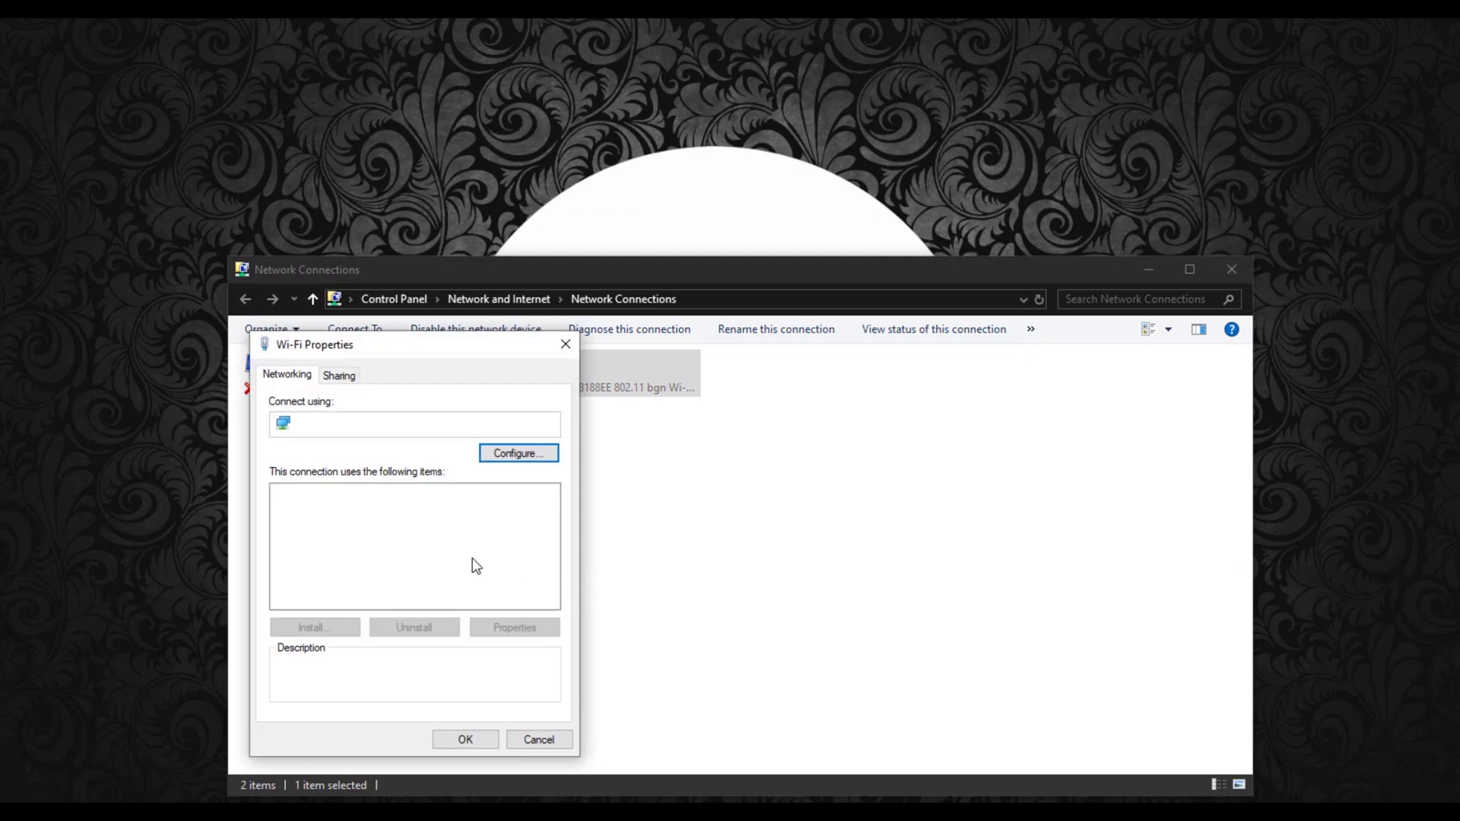
left_click(377, 538)
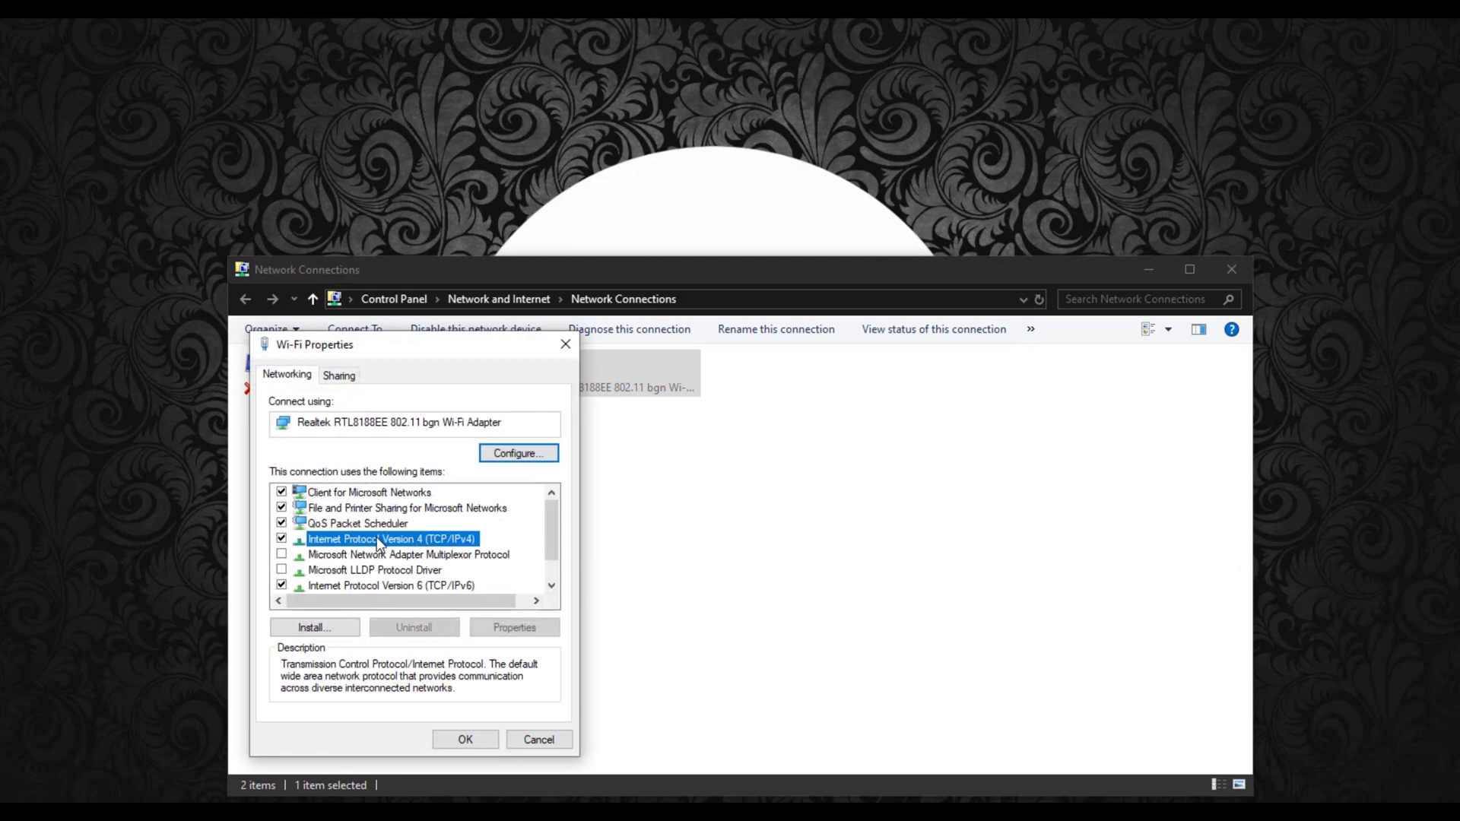
double_click(431, 540)
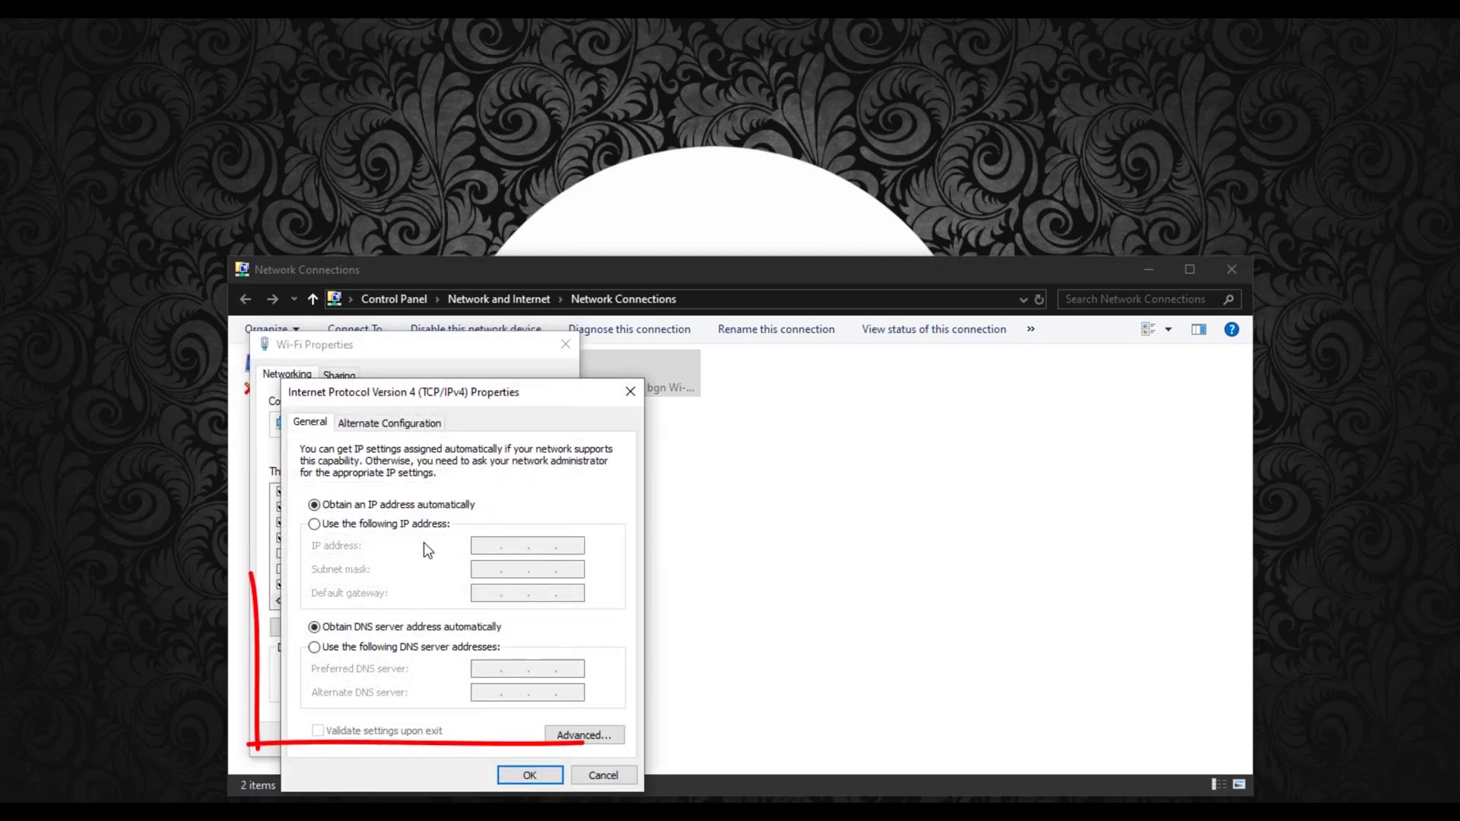
left_click(333, 648)
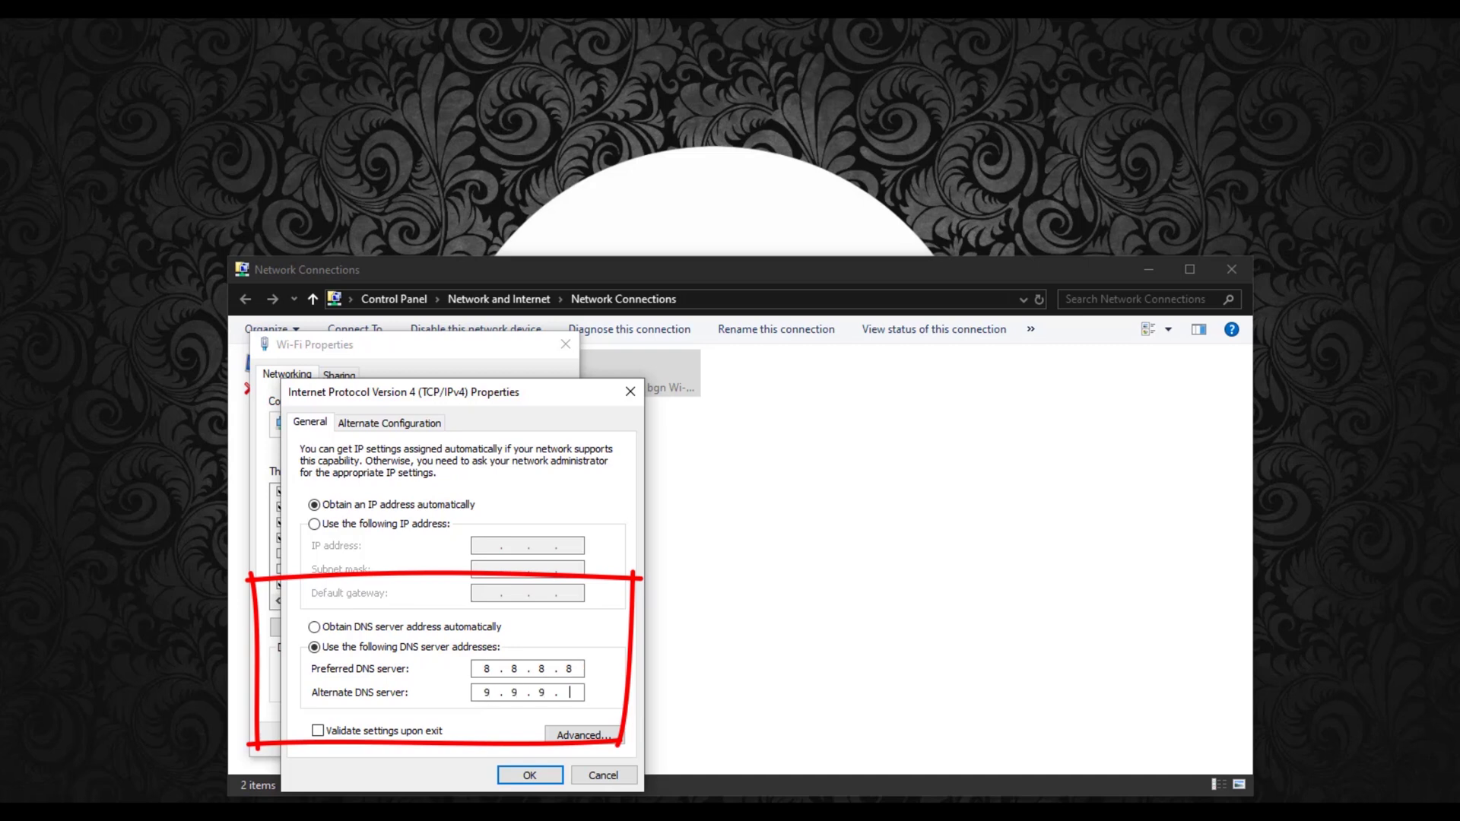
left_click(511, 776)
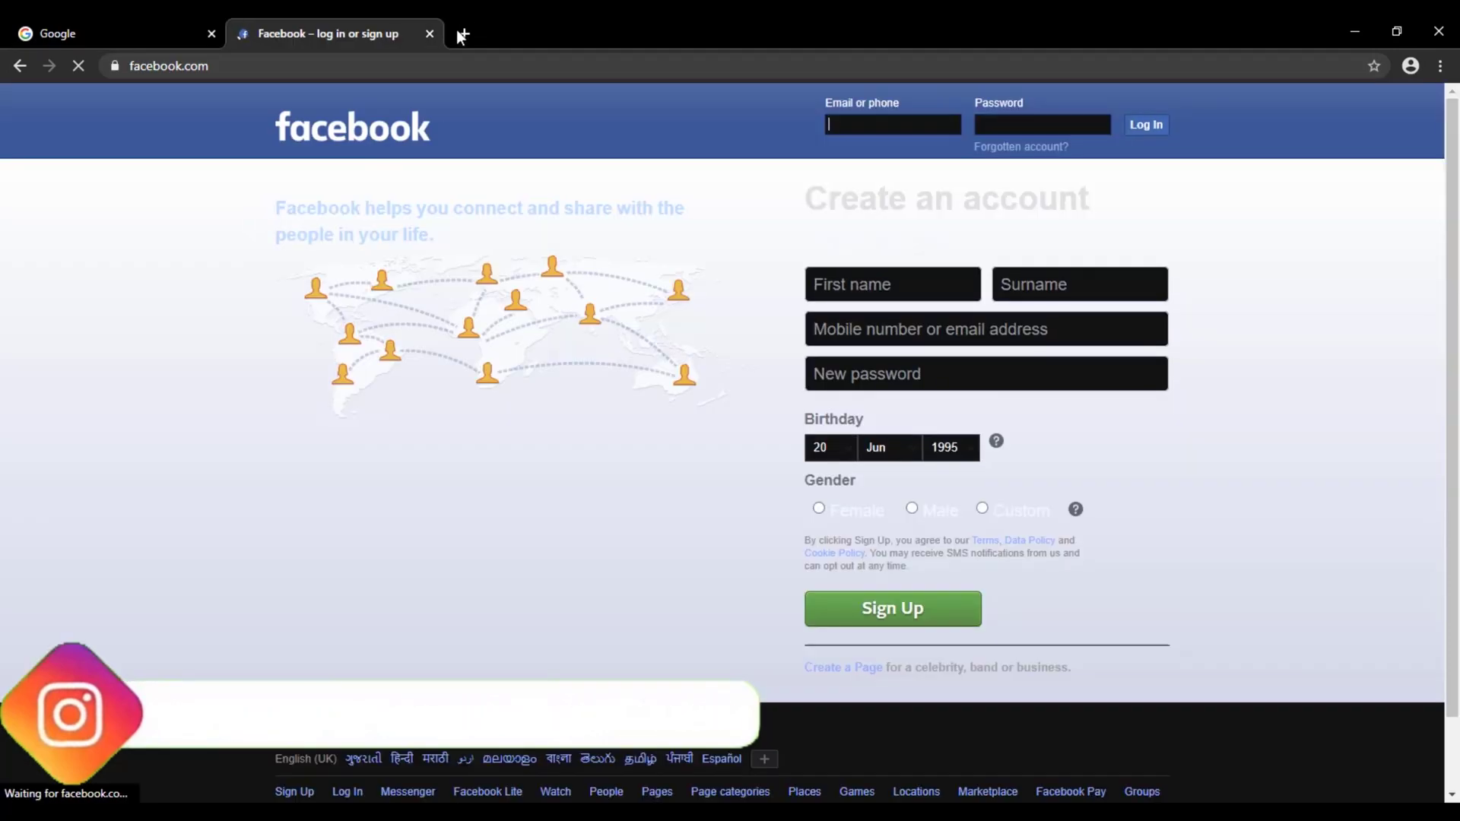
Load youtube.com/localguy in a new Chrome tab, then enter nslookup google.com in Command Prompt
key("ctrl+t")
type("youtube.com/localguy")
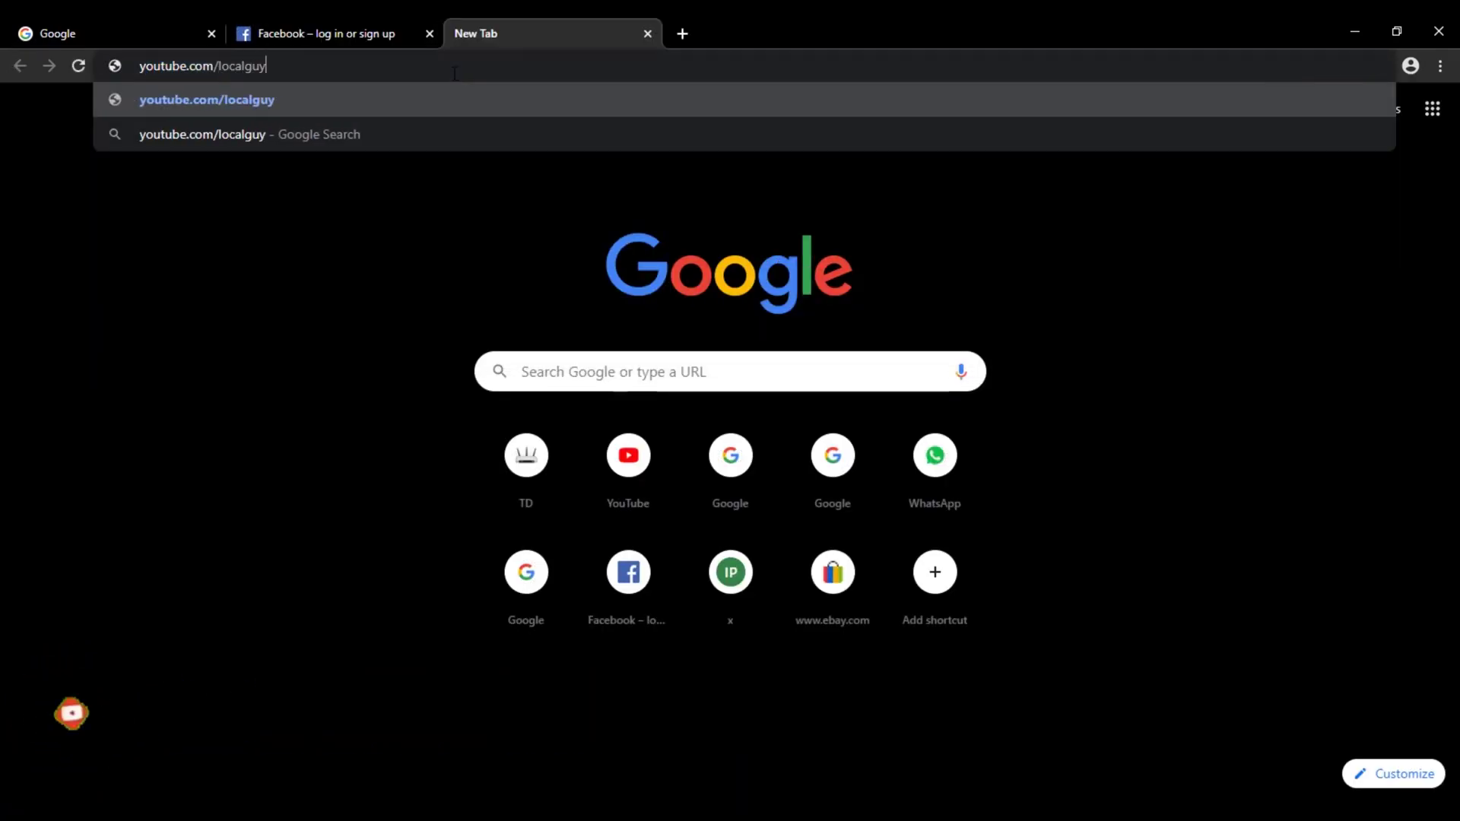
key("Return")
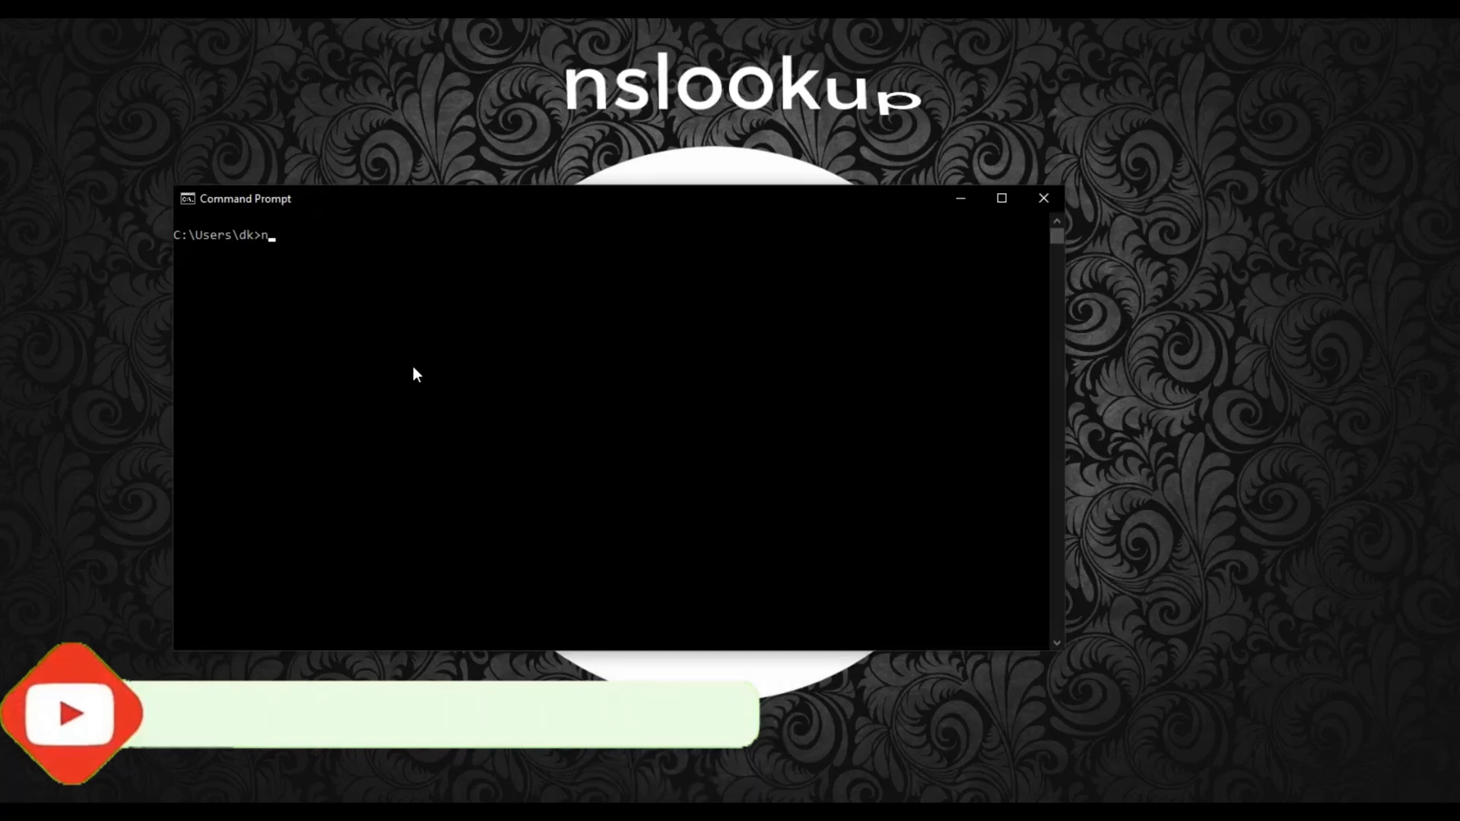
type("nslookup google.com")
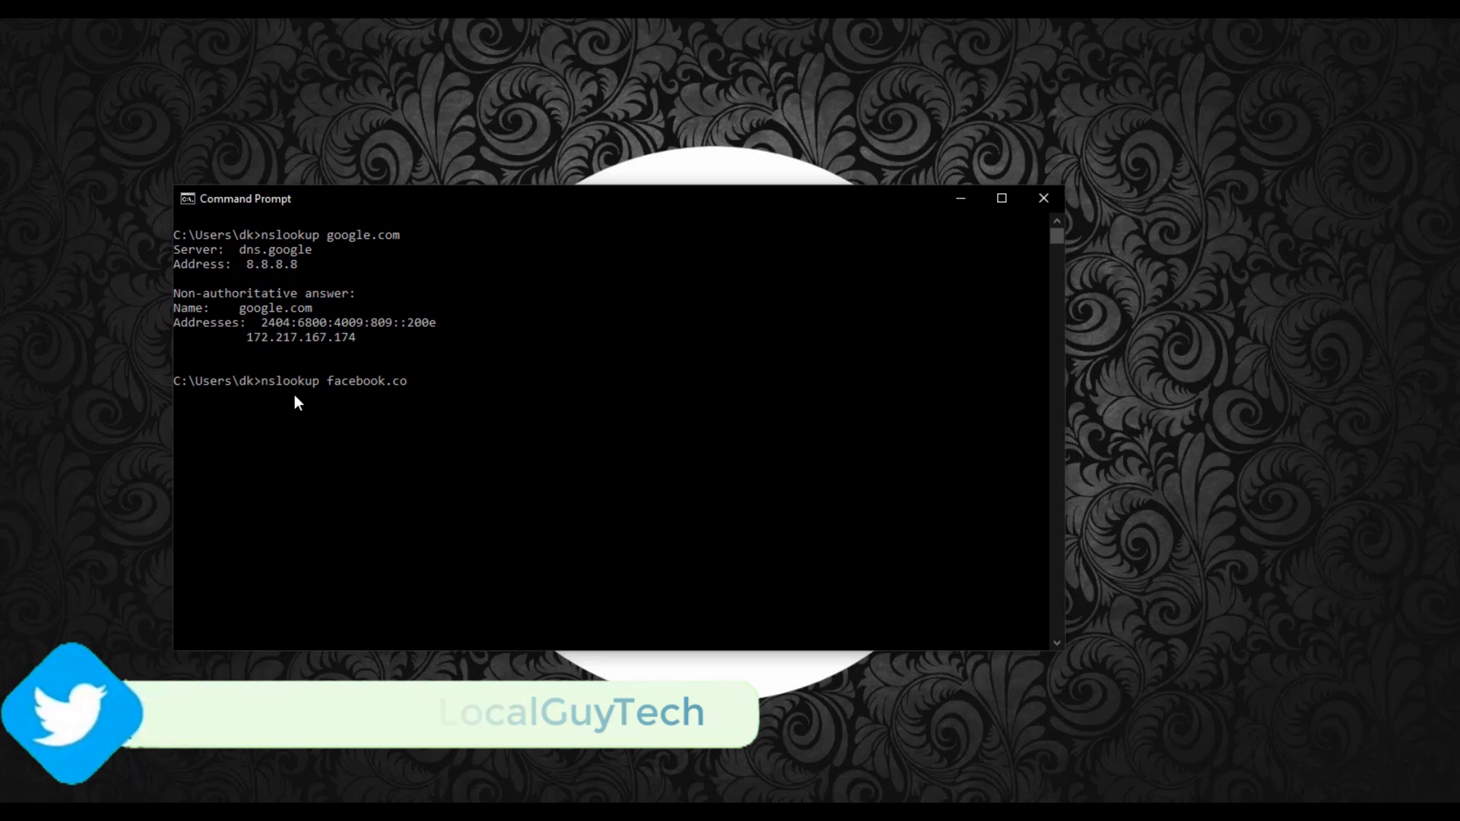
Run nslookup for facebook.com and ebay.com
key("Return")
key("Up")
key("BackSpace")
key("BackSpace")
key("BackSpace")
key("BackSpace")
key("BackSpace")
key("BackSpace")
key("BackSpace")
key("BackSpace")
key("BackSpace")
key("BackSpace")
key("BackSpace")
key("BackSpace")
type("ebay.com")
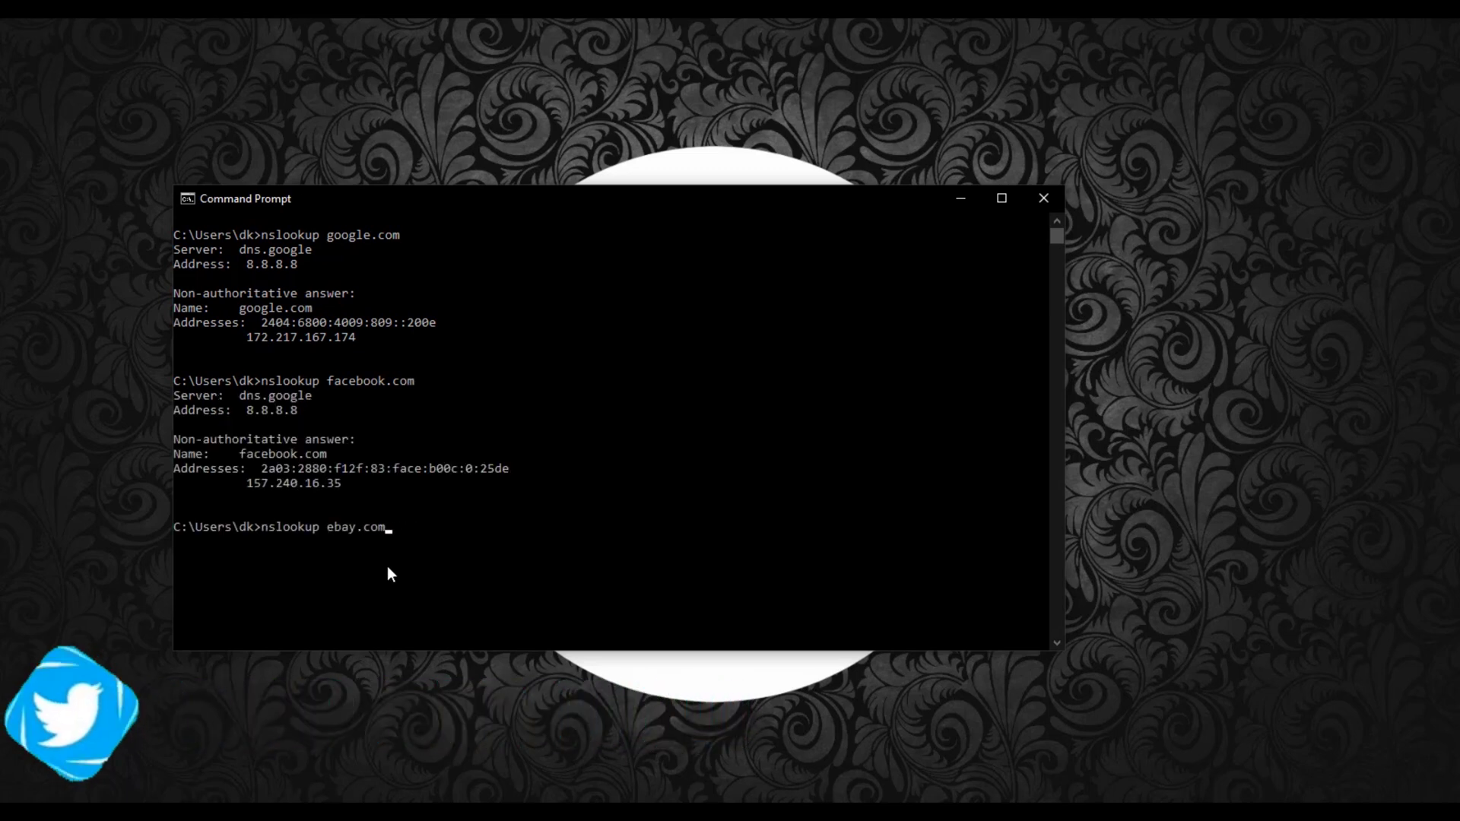
key("Return")
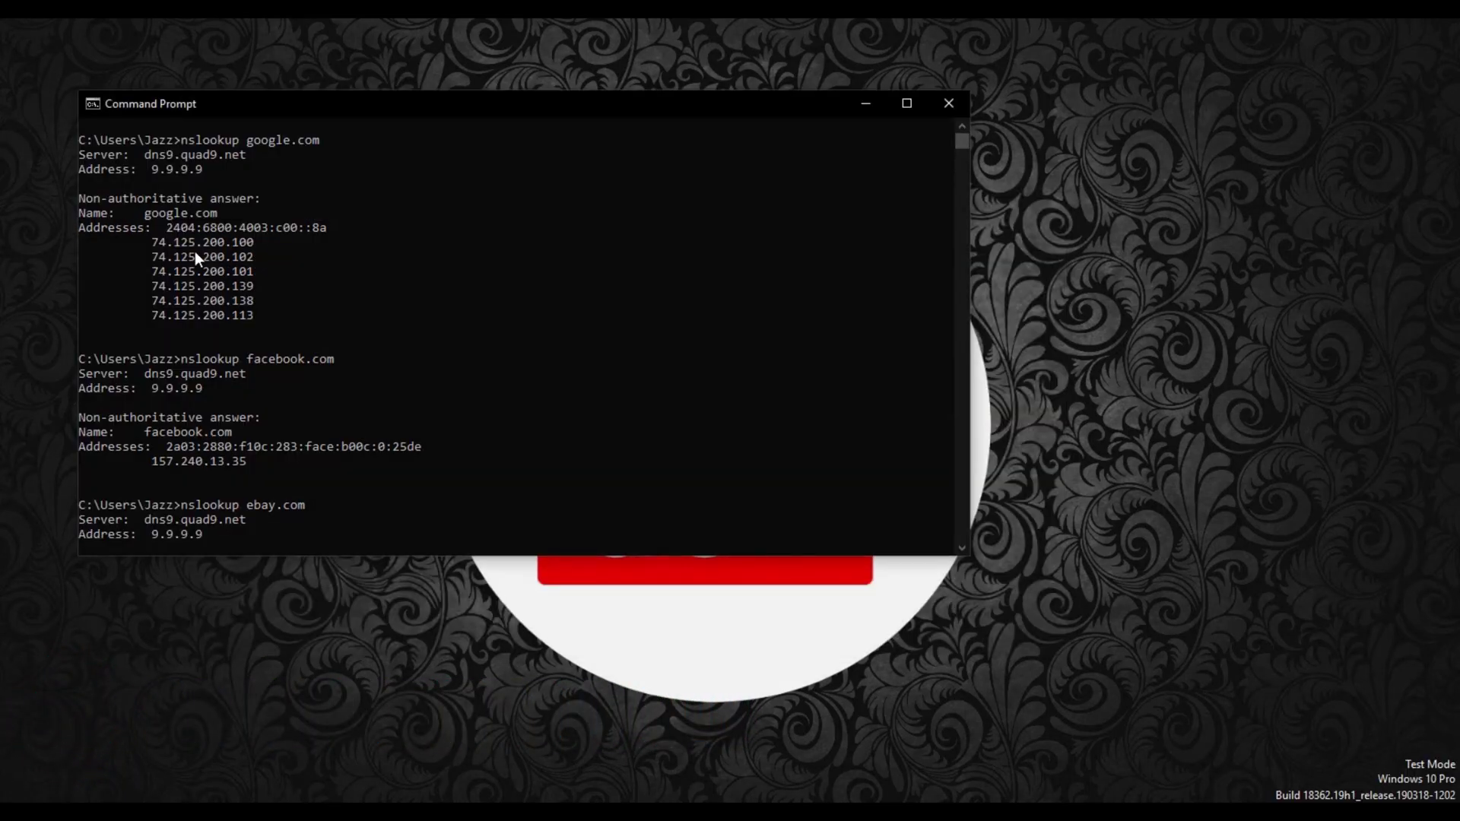
Load the resolved IPs 74.125.200.100, 157.240.13.35 and 66.135.195.175 in Chrome
left_click_drag(155, 242, 251, 248)
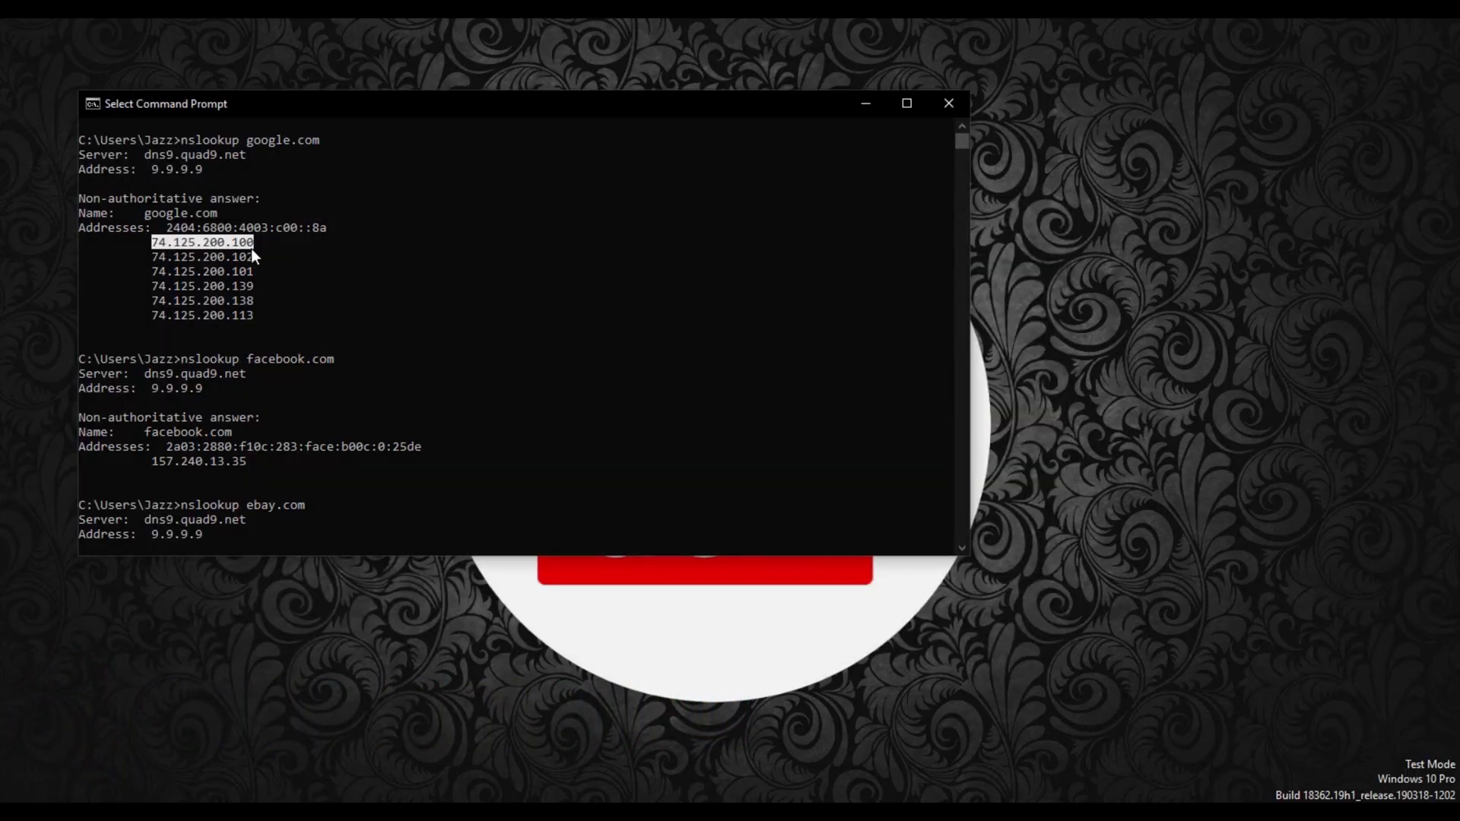
key("ctrl+c")
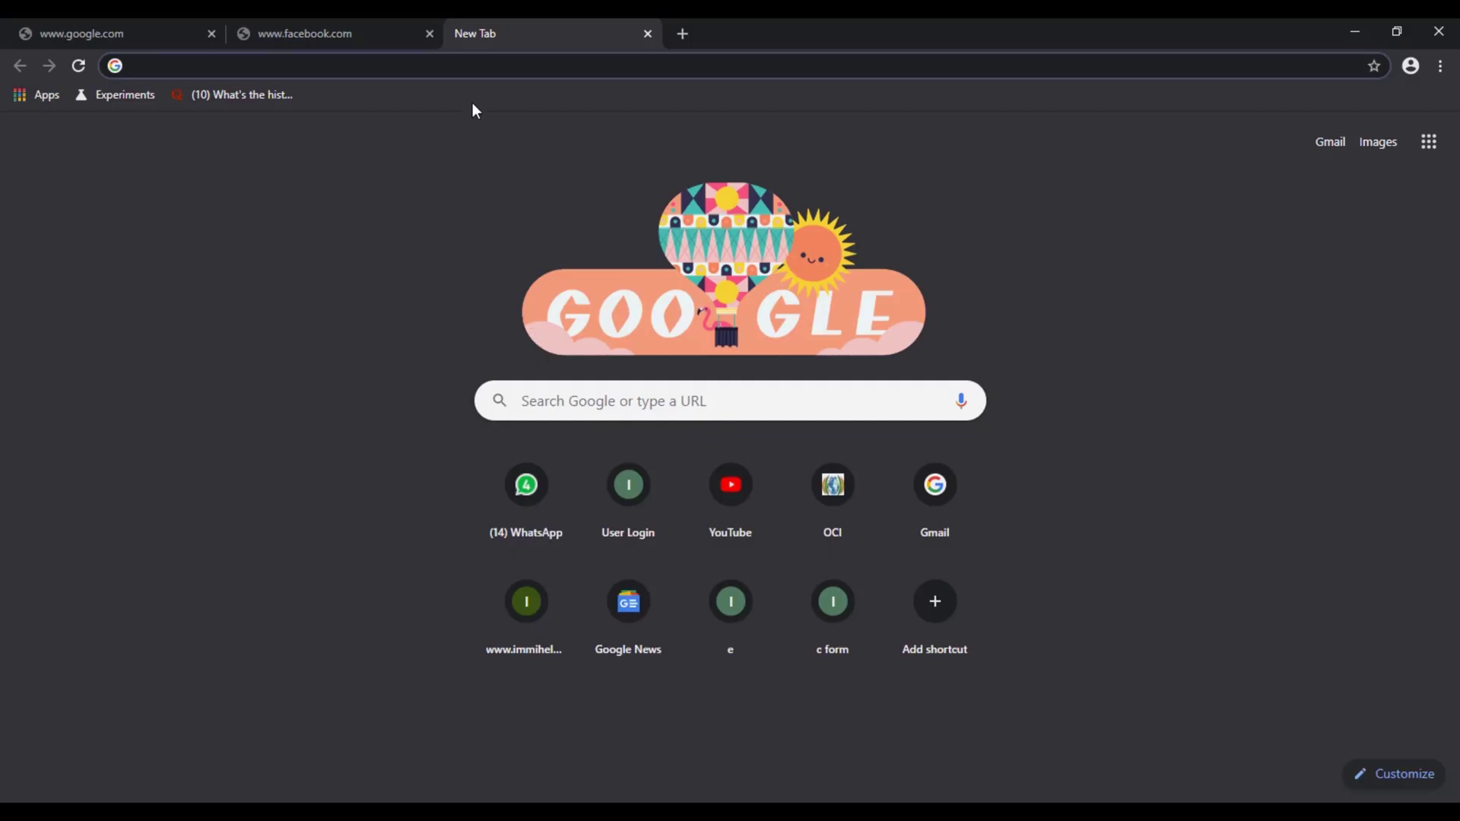
key("ctrl+v")
key("Return")
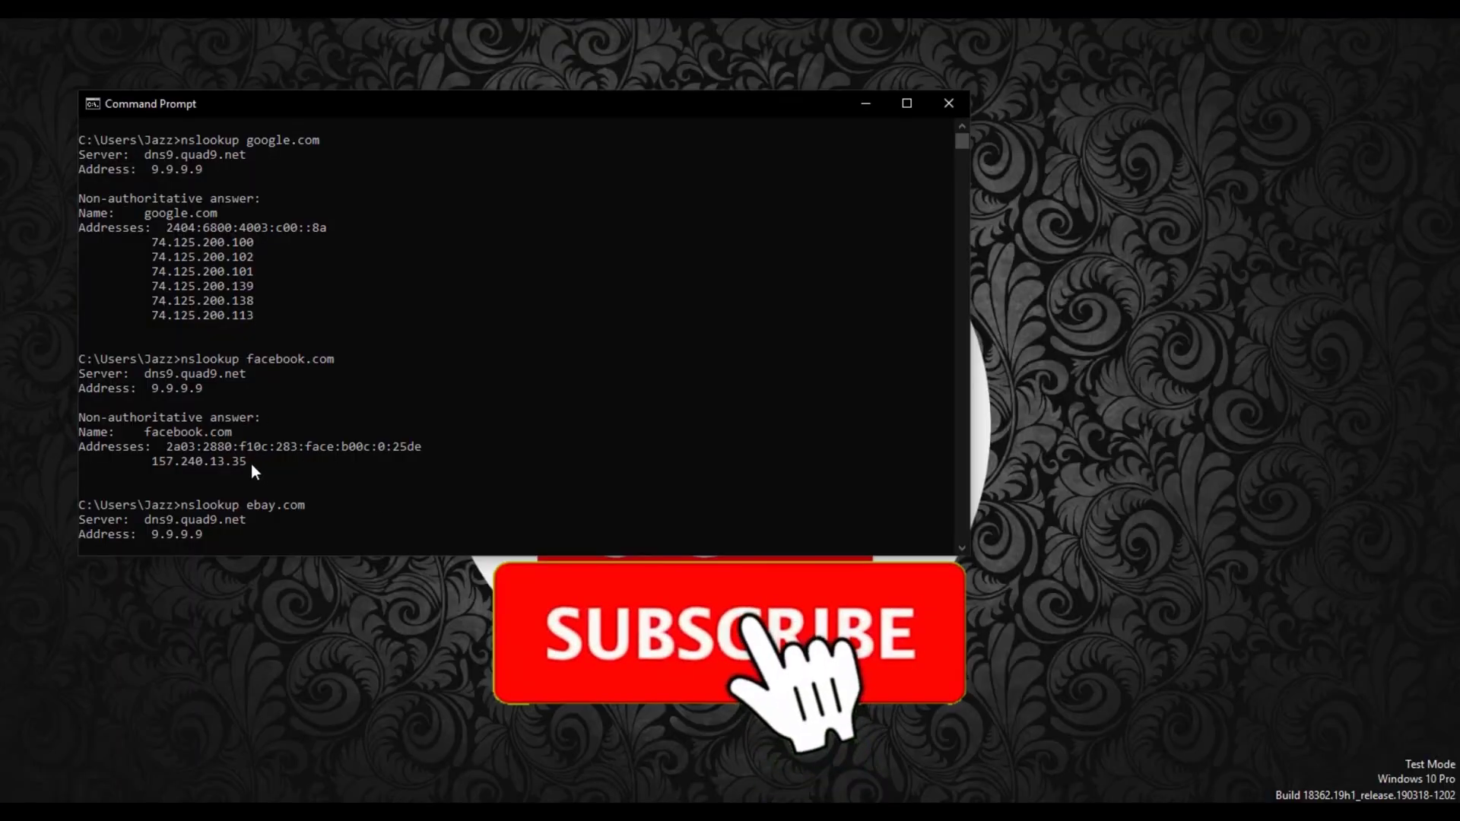
left_click_drag(252, 466, 157, 467)
key("ctrl+c")
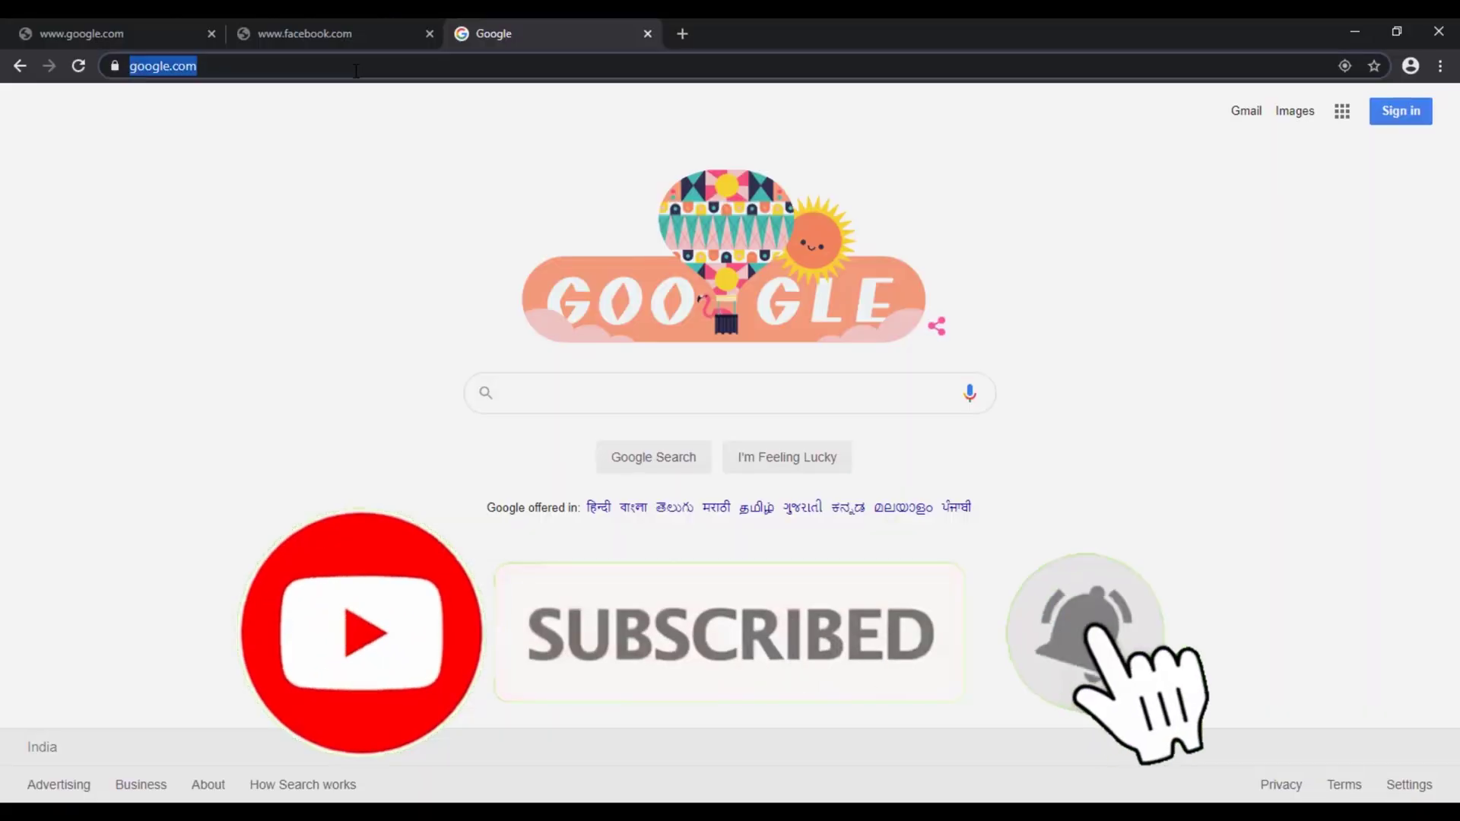
key("ctrl+v")
key("Return")
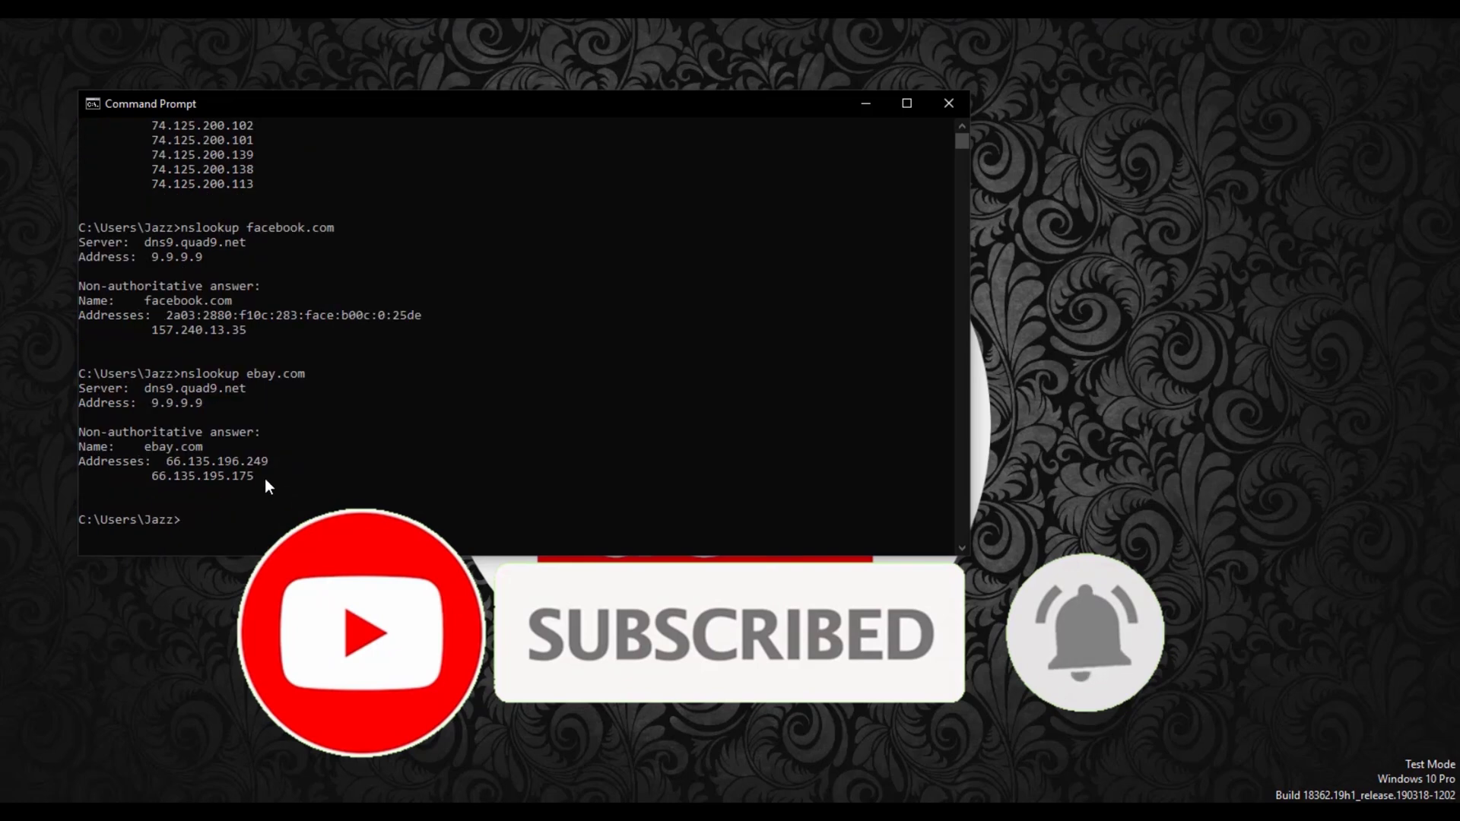
left_click_drag(265, 477, 151, 478)
key("ctrl+c")
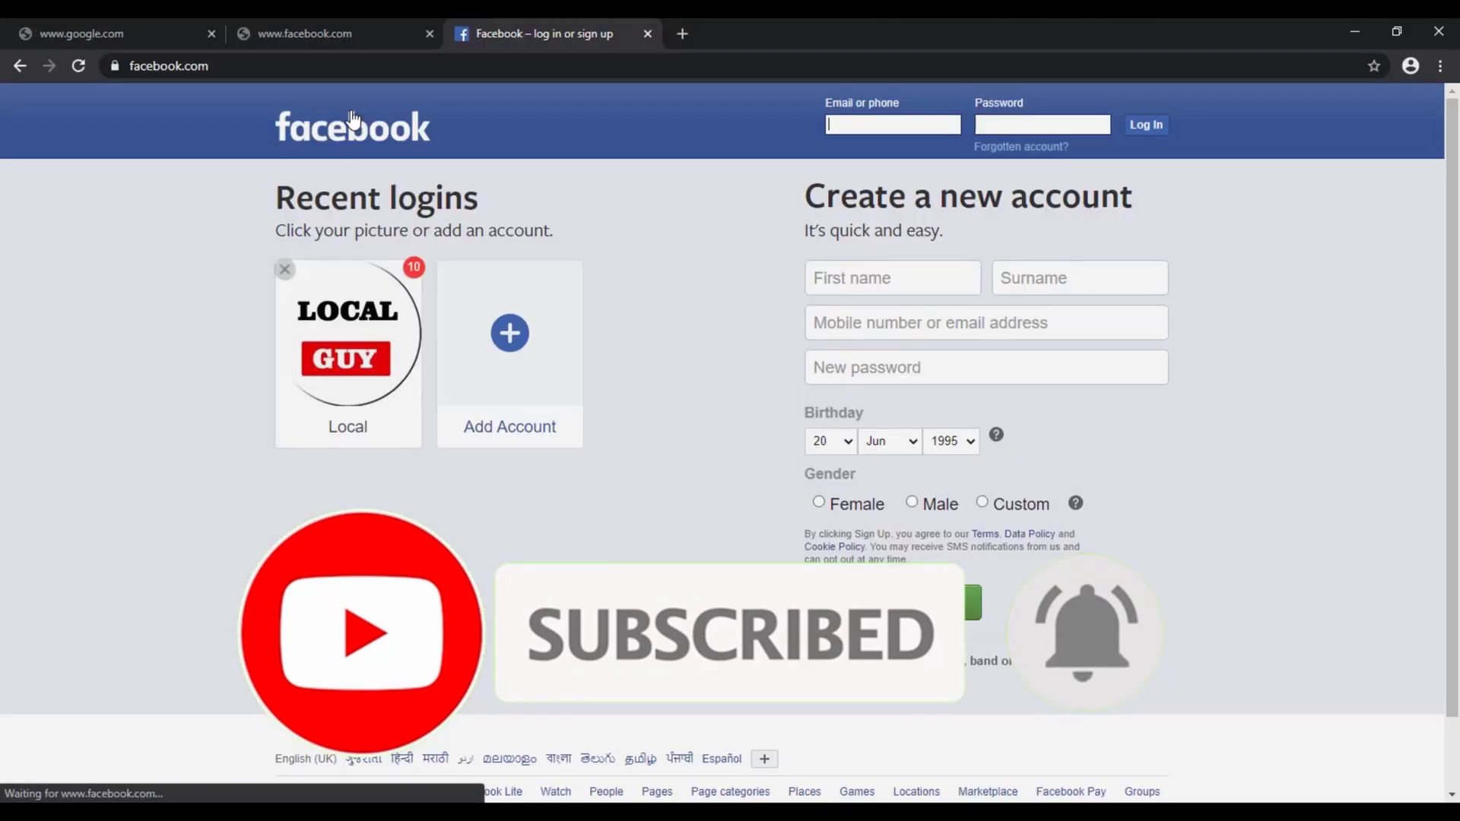
key("ctrl+v")
key("Return")
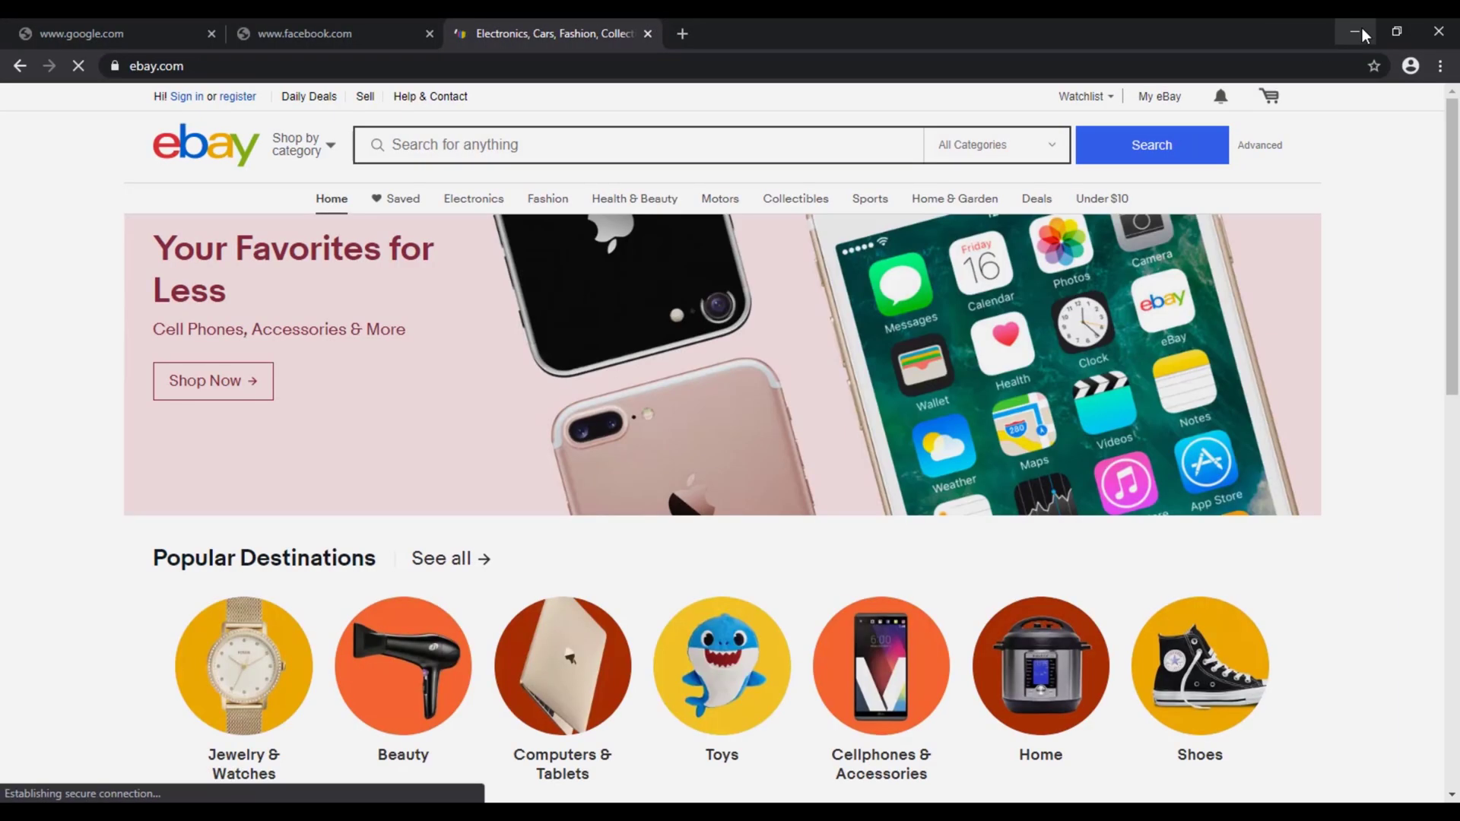